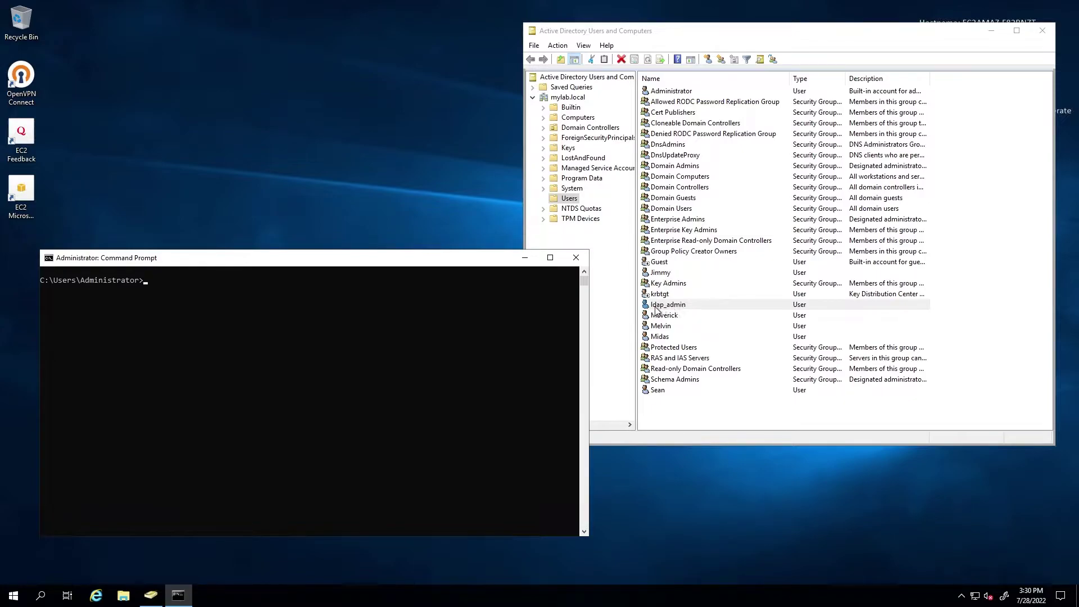
left_click(666, 309)
left_click(663, 308)
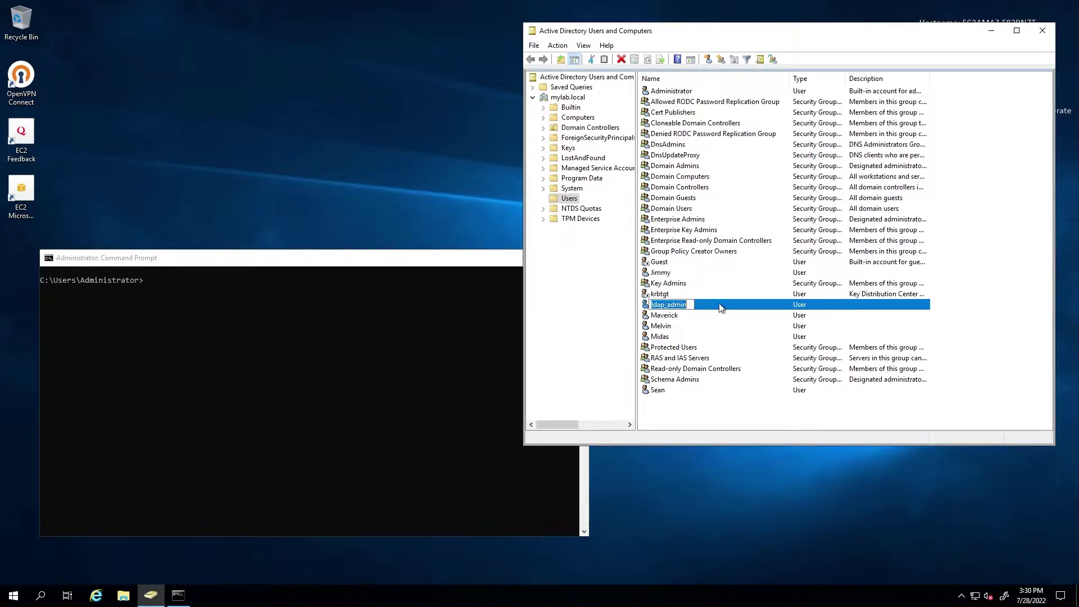
left_click(721, 306)
- Run dsquery user to list domain users and copy the ldap_admin distinguished name
left_click(153, 286)
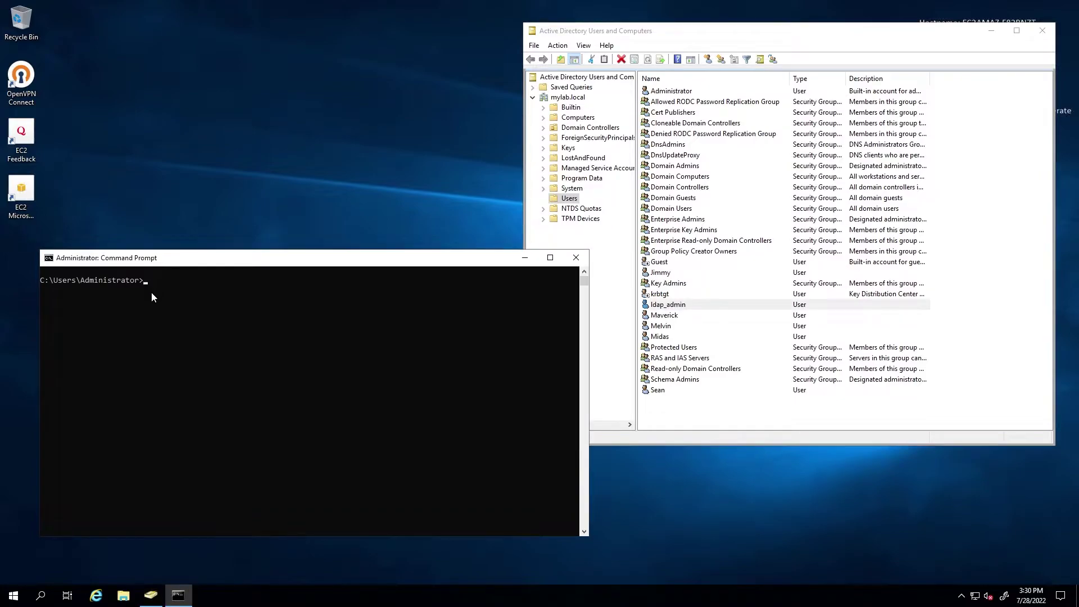
type("dsquery user")
key("Return")
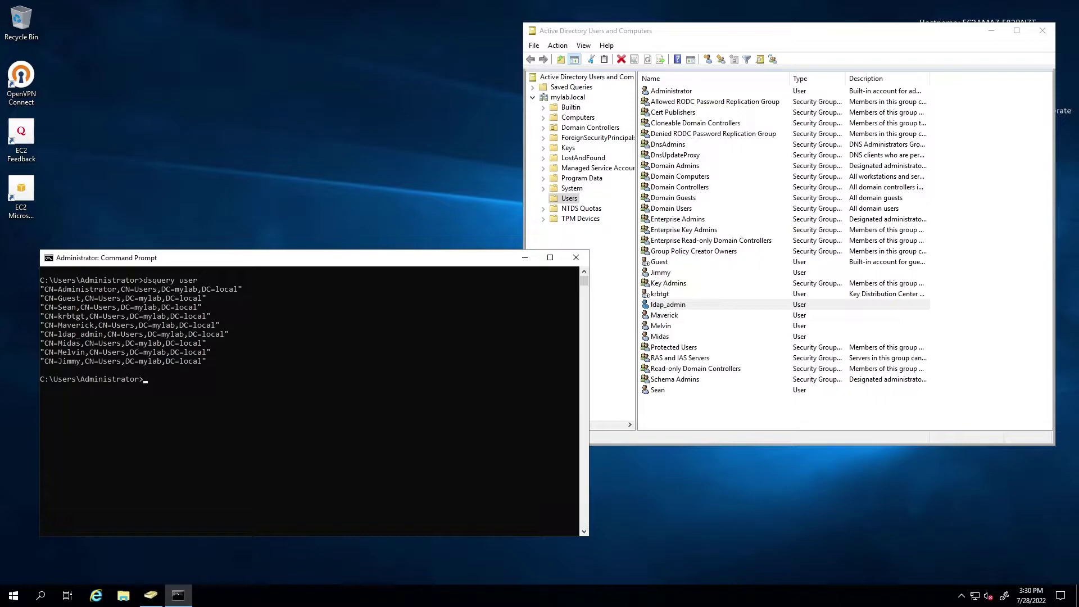
left_click_drag(43, 335, 226, 338)
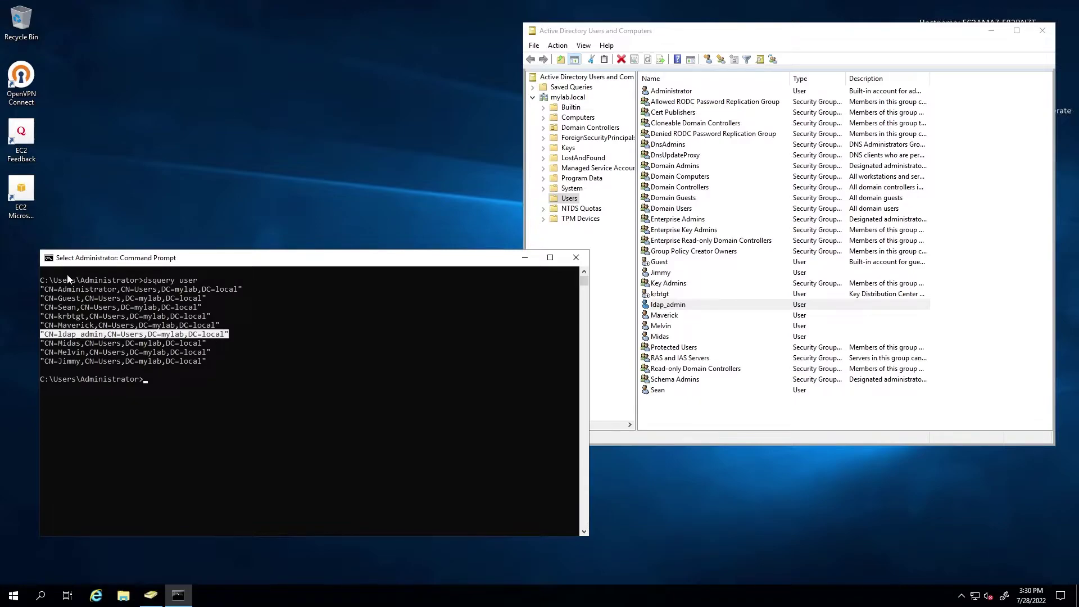
left_click(49, 257)
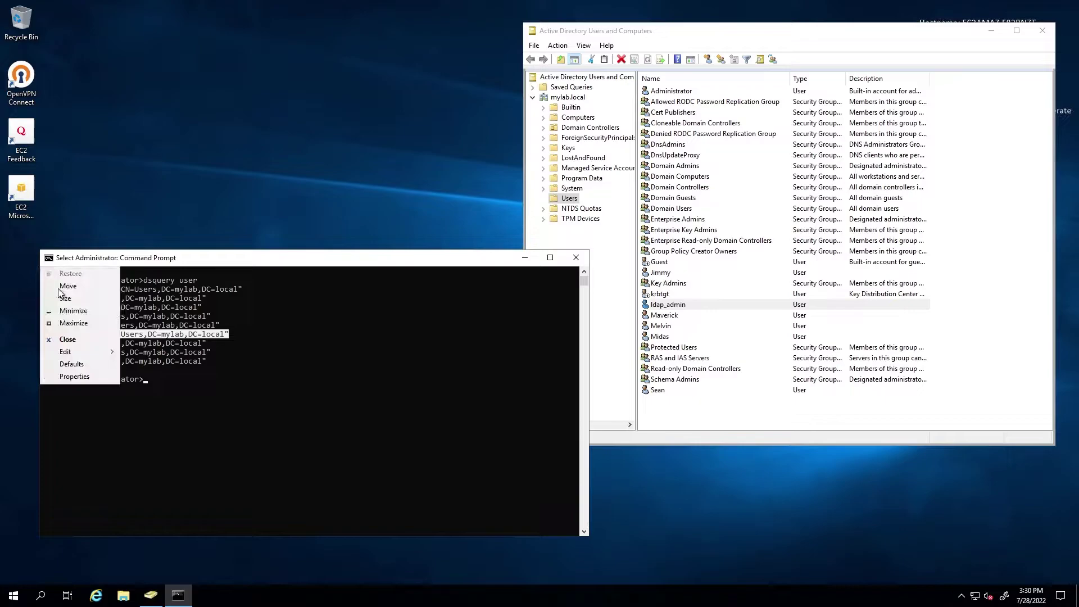
mouse_move(76, 352)
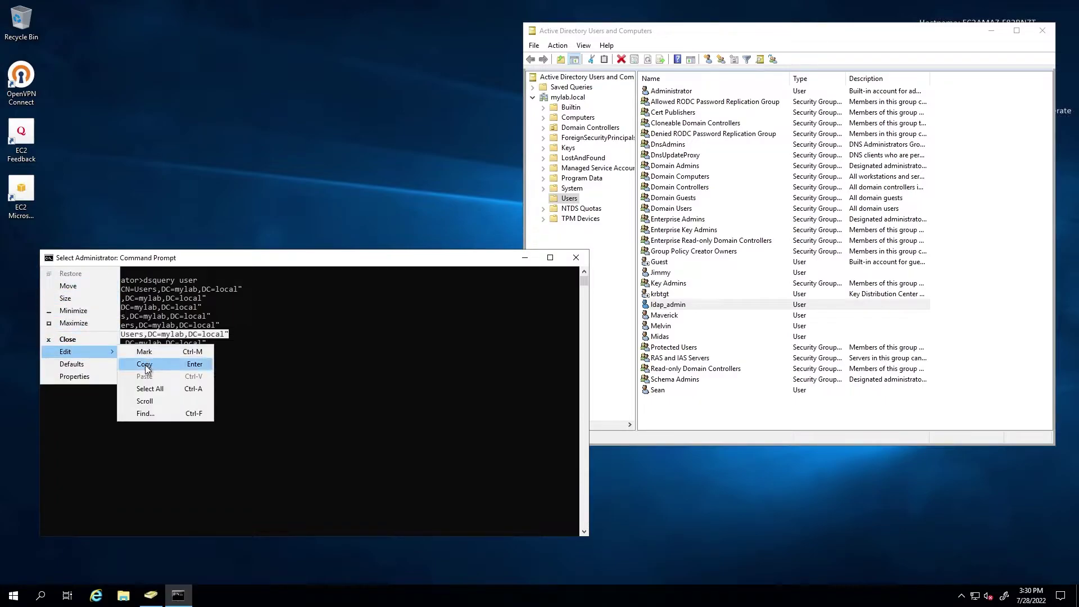
left_click(145, 364)
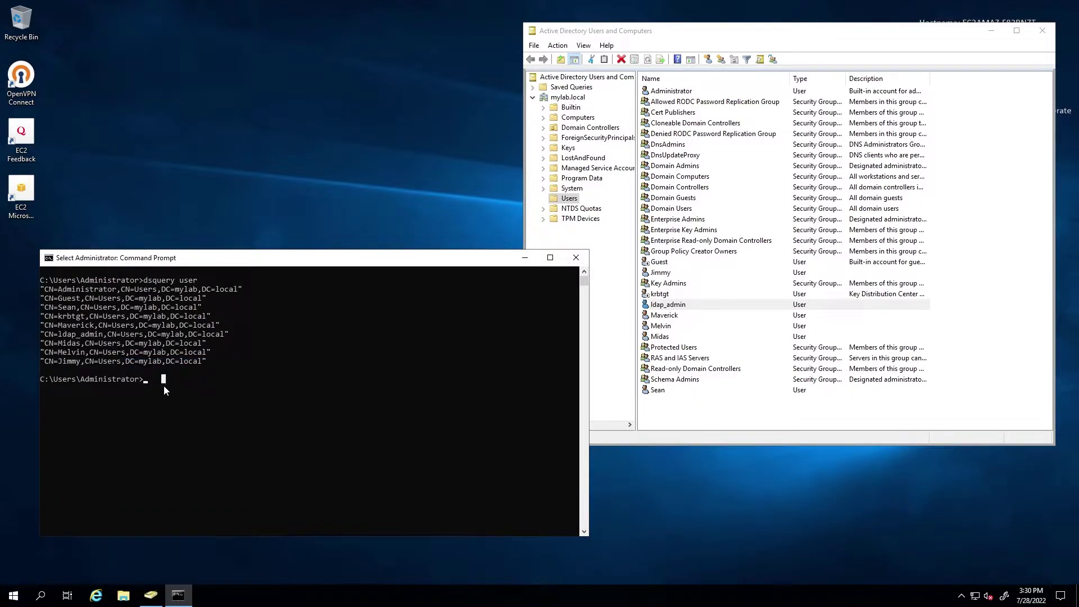
- Run ipconfig and select the server's IPv4 address 10.0.0.243
type("ipconfig")
key("Return")
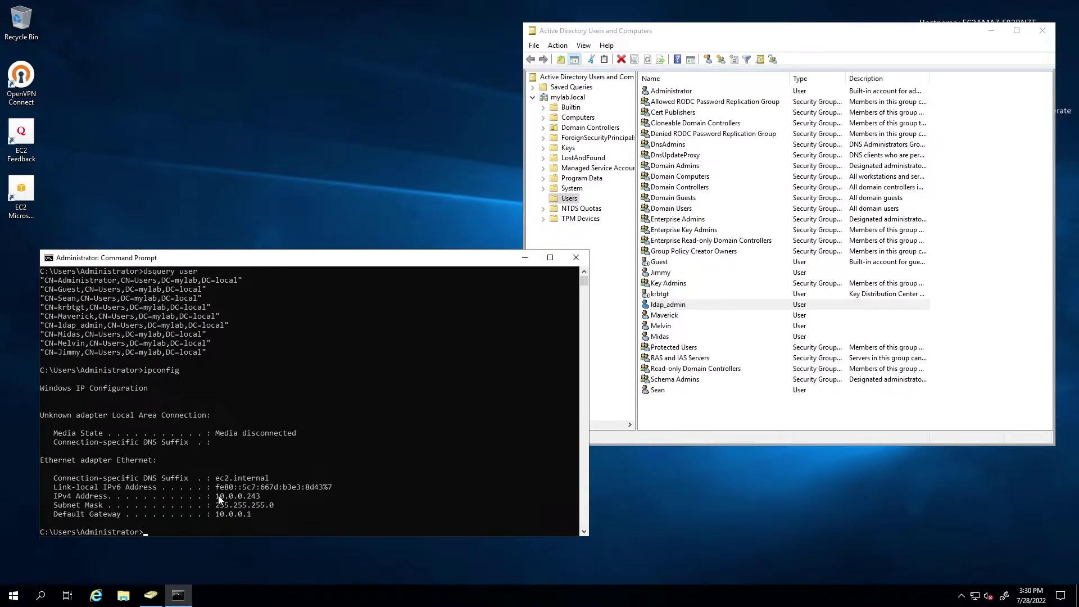
left_click_drag(218, 495, 263, 498)
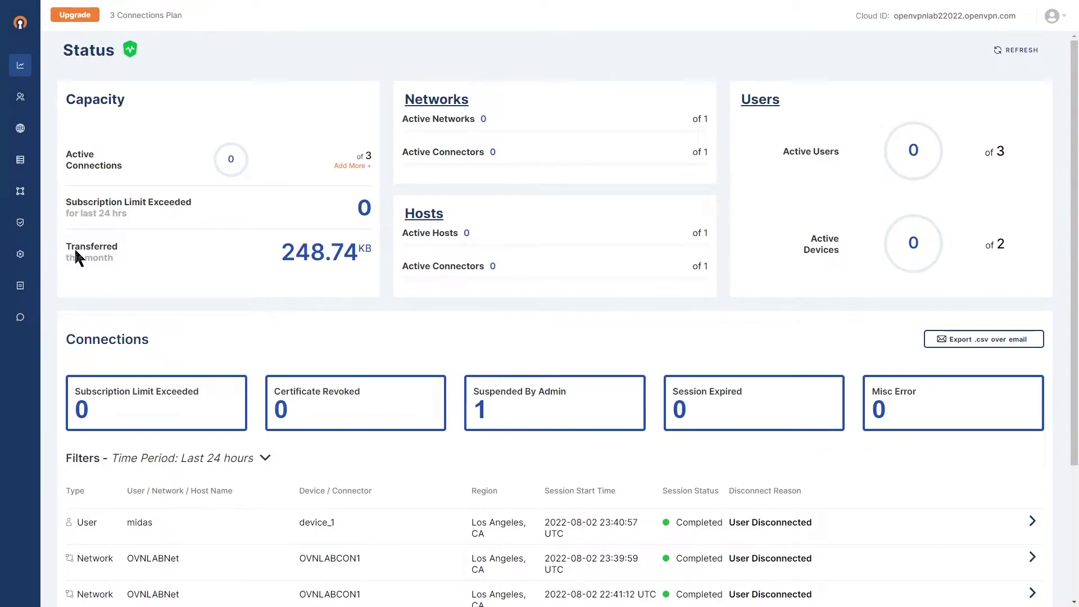
- From Settings > User Authentication, enter edit mode and start configuring Private LDAP
mouse_move(20, 257)
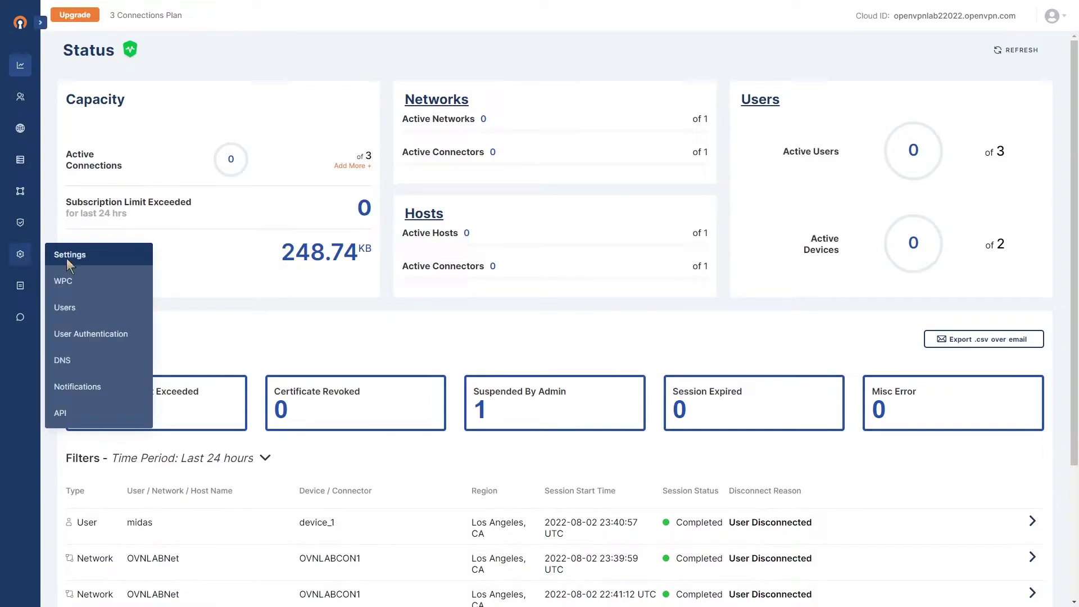
left_click(76, 337)
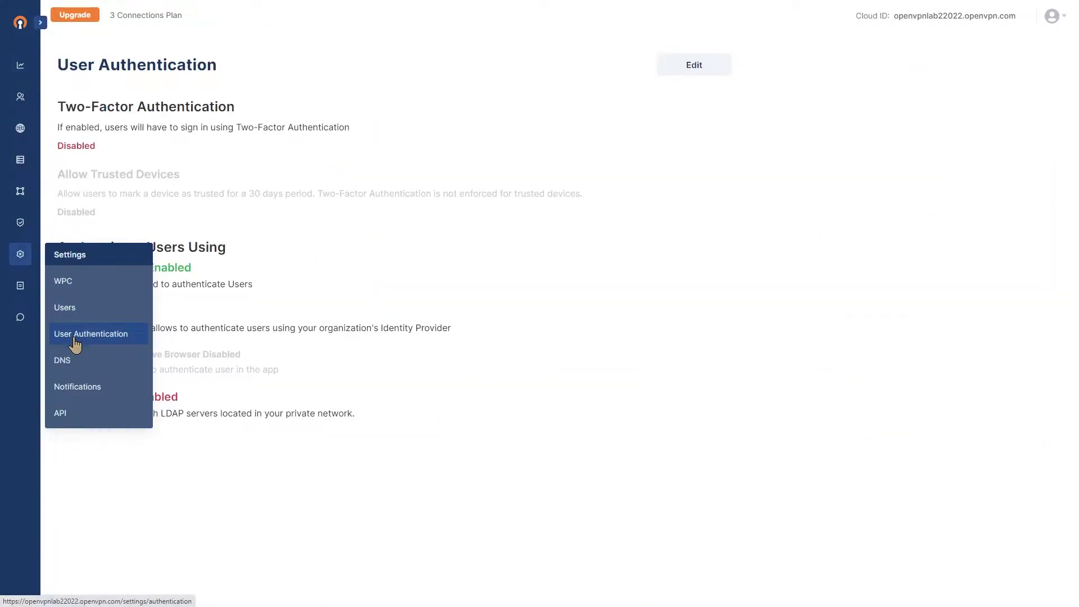
left_click(695, 66)
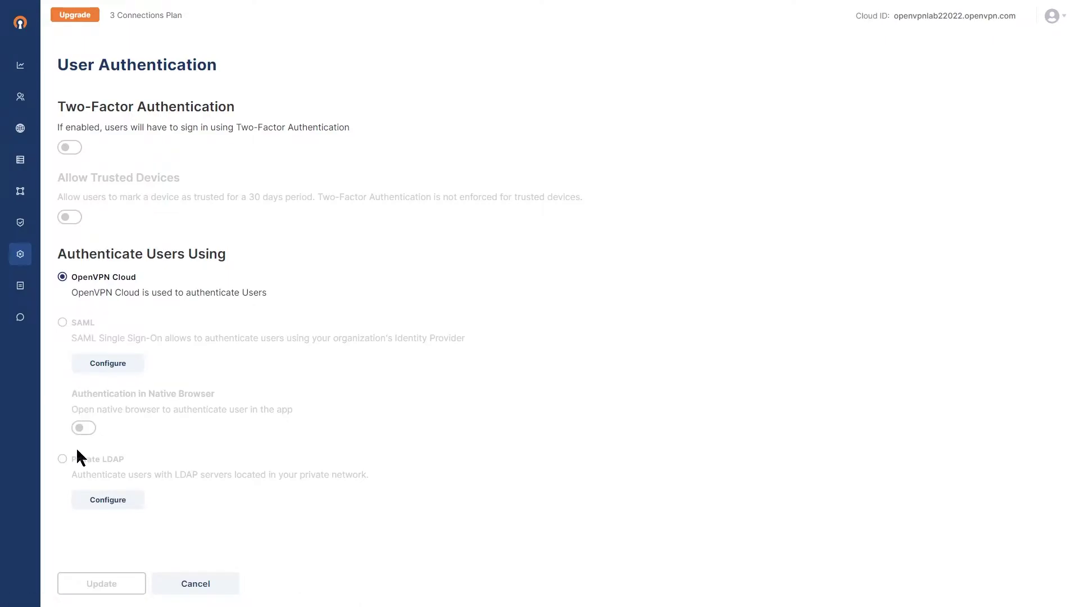
left_click(110, 500)
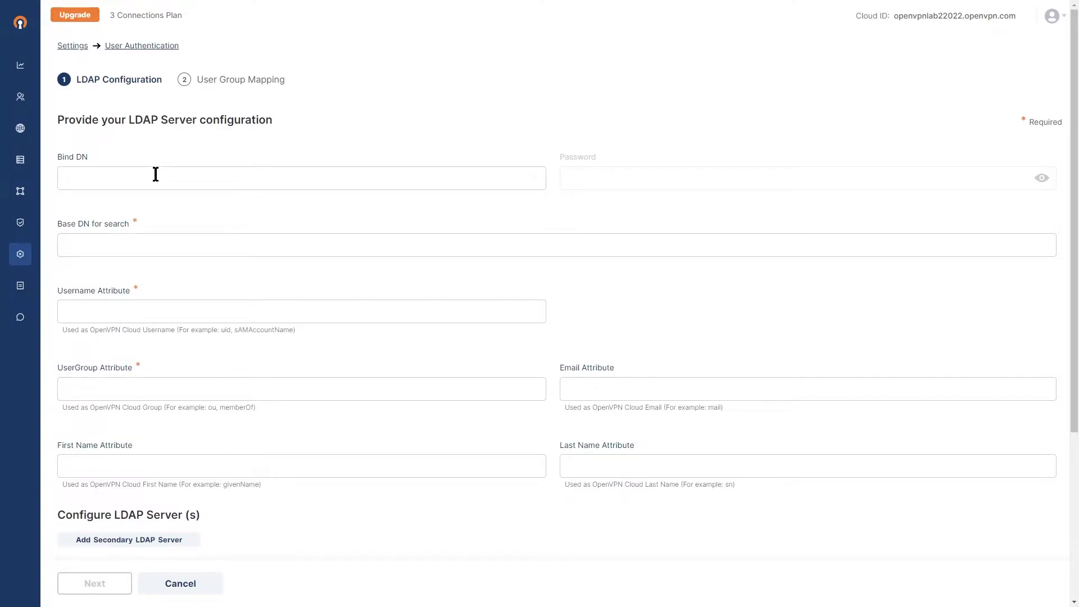
- Set Bind DN to CN=ldap_admin,CN=Users,DC=mylab,DC=local without the quote, and enter the bind password
right_click(150, 179)
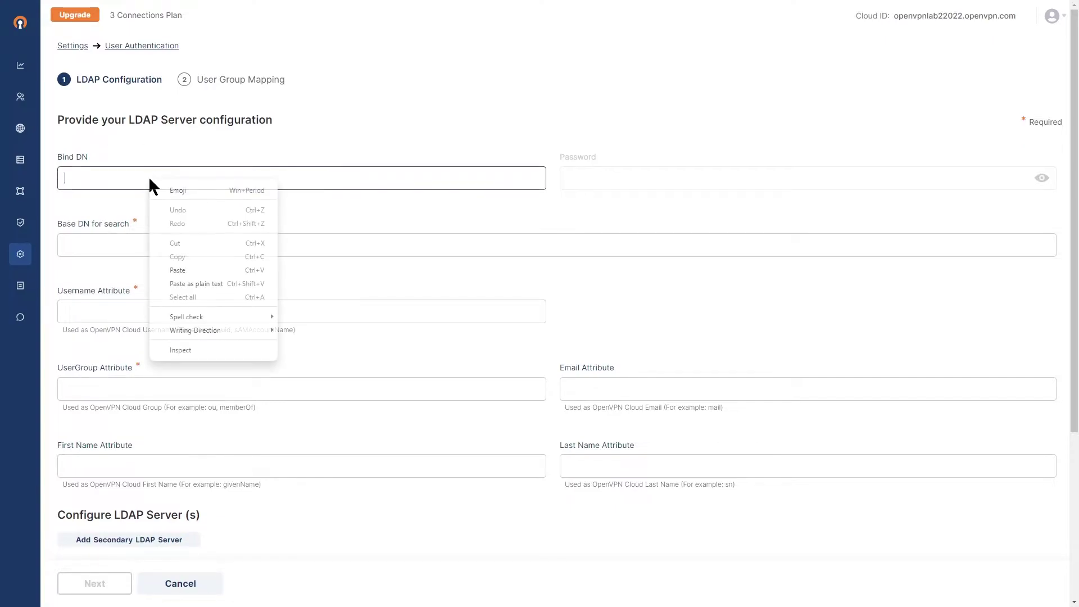
left_click(186, 272)
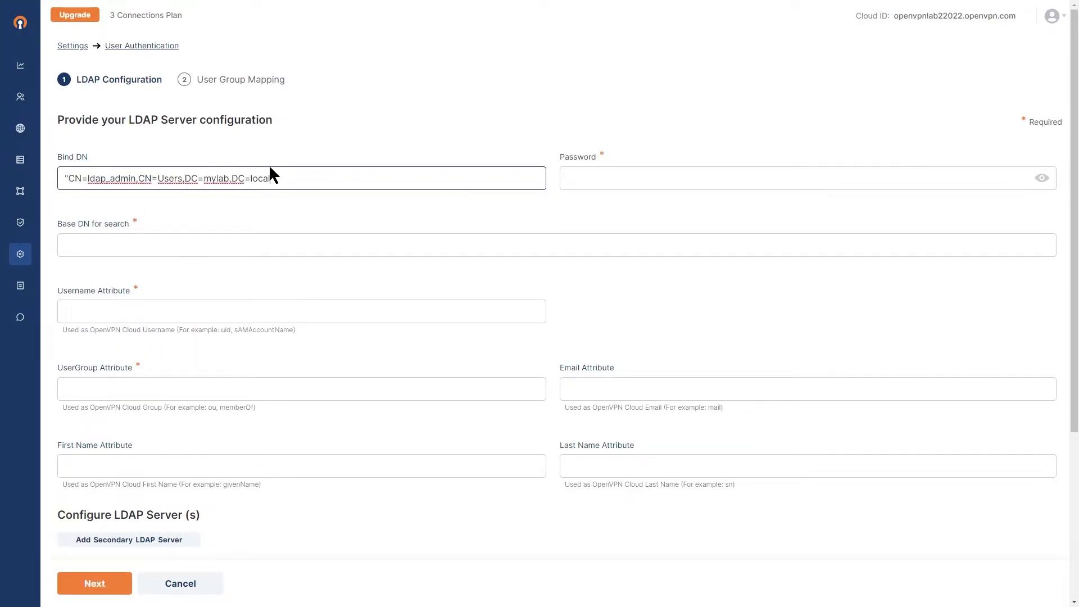
key("Delete")
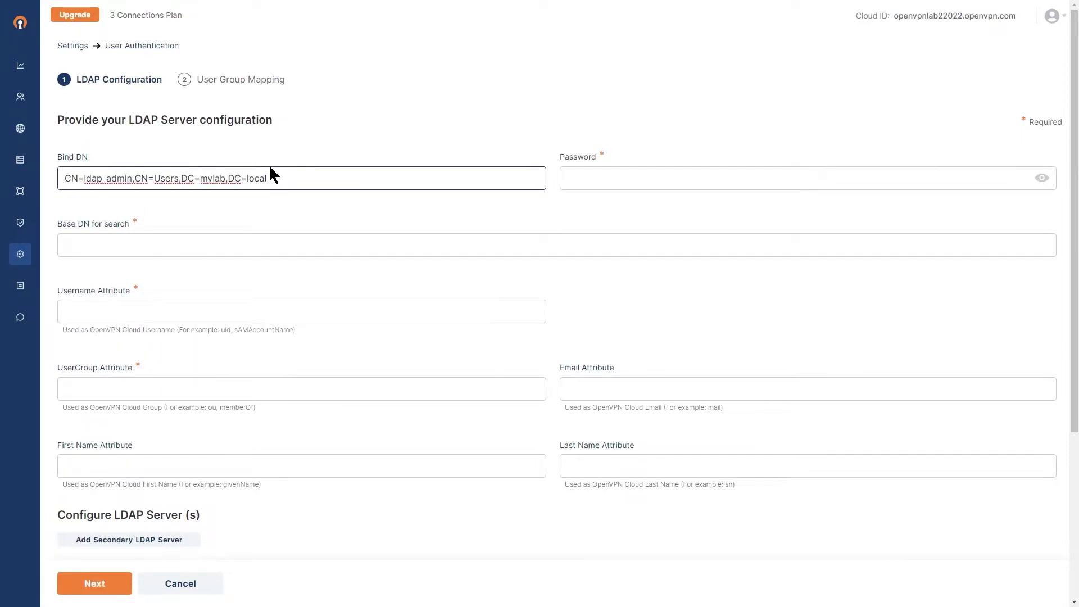
left_click(589, 180)
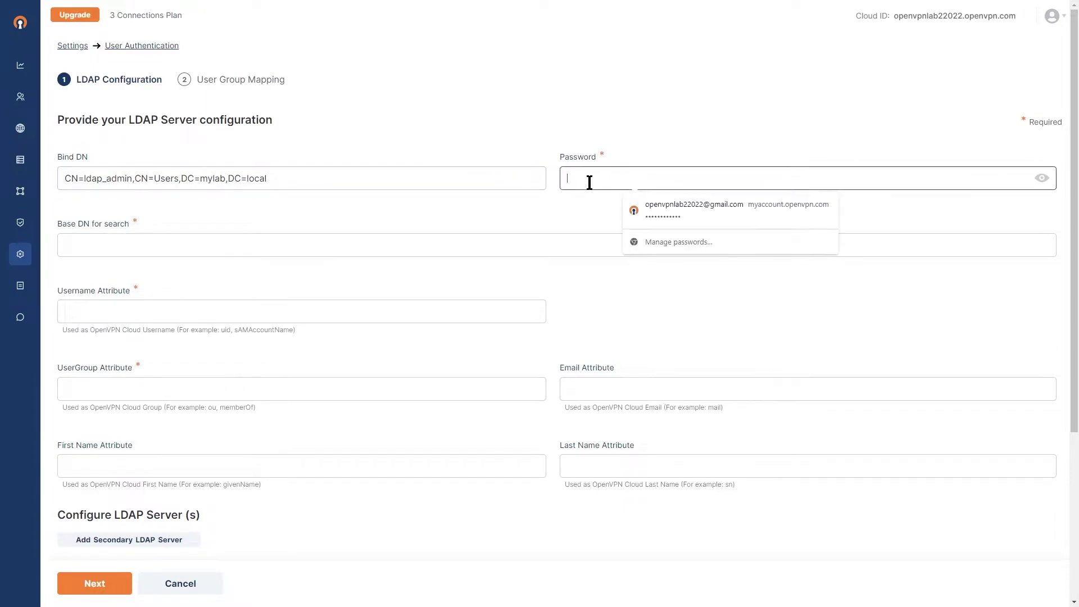
type("*********")
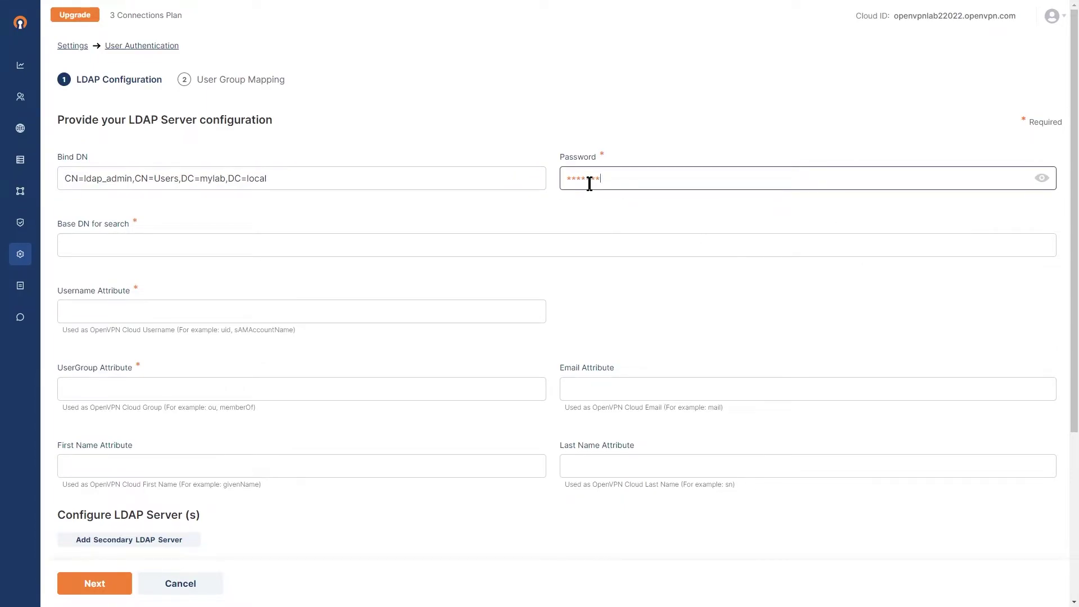
type("***")
left_click_drag(134, 178, 265, 178)
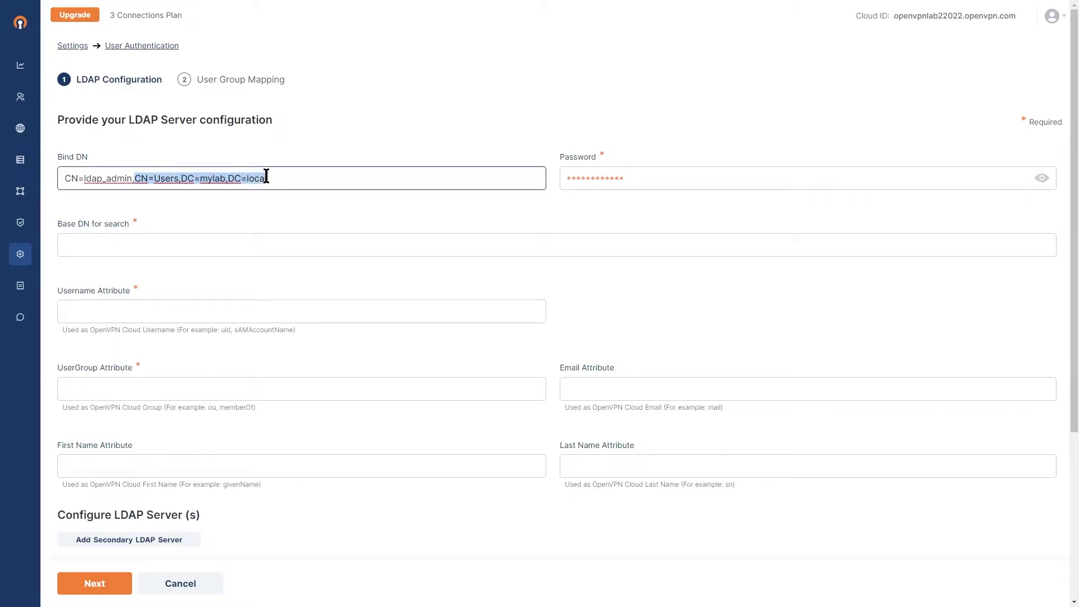
- Set Base DN CN=Users,DC=mylab,DC=local, username attribute sAMAccountName and group attribute memberOf
left_click(112, 246)
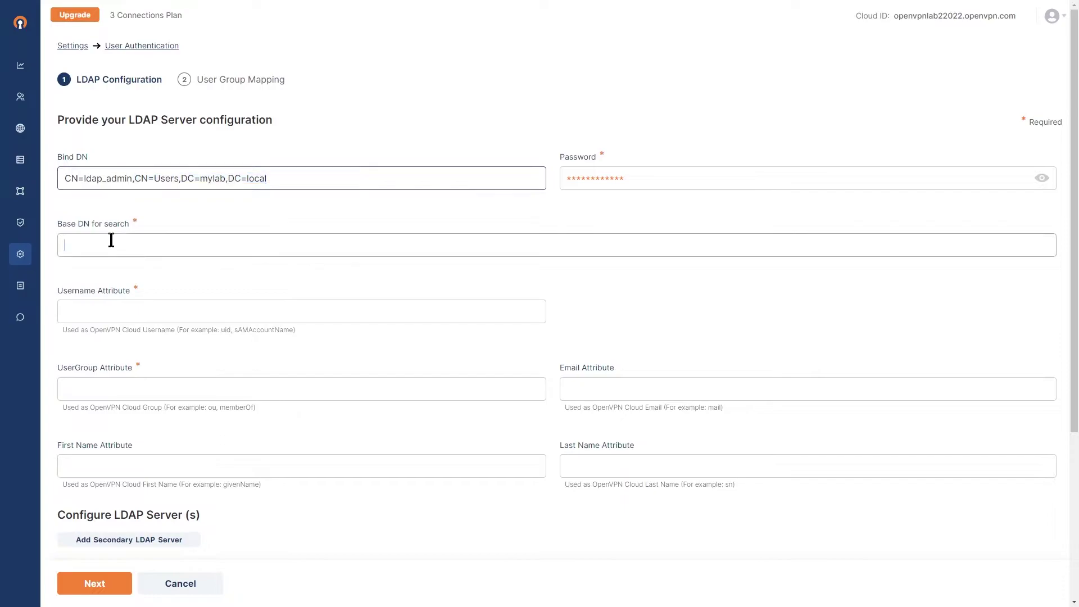
key("ctrl+v")
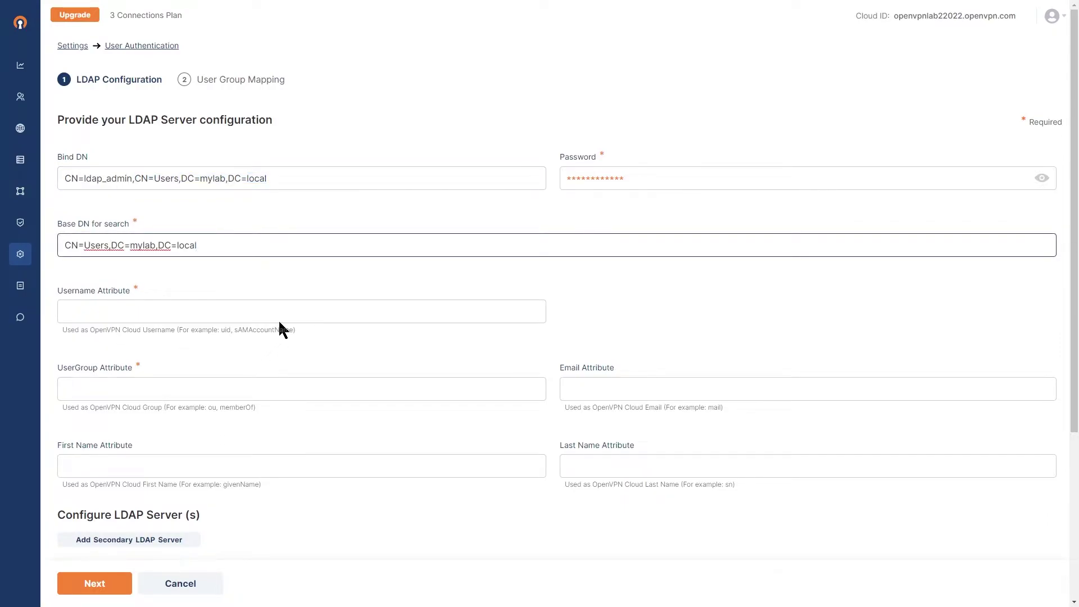
left_click_drag(293, 331, 283, 329)
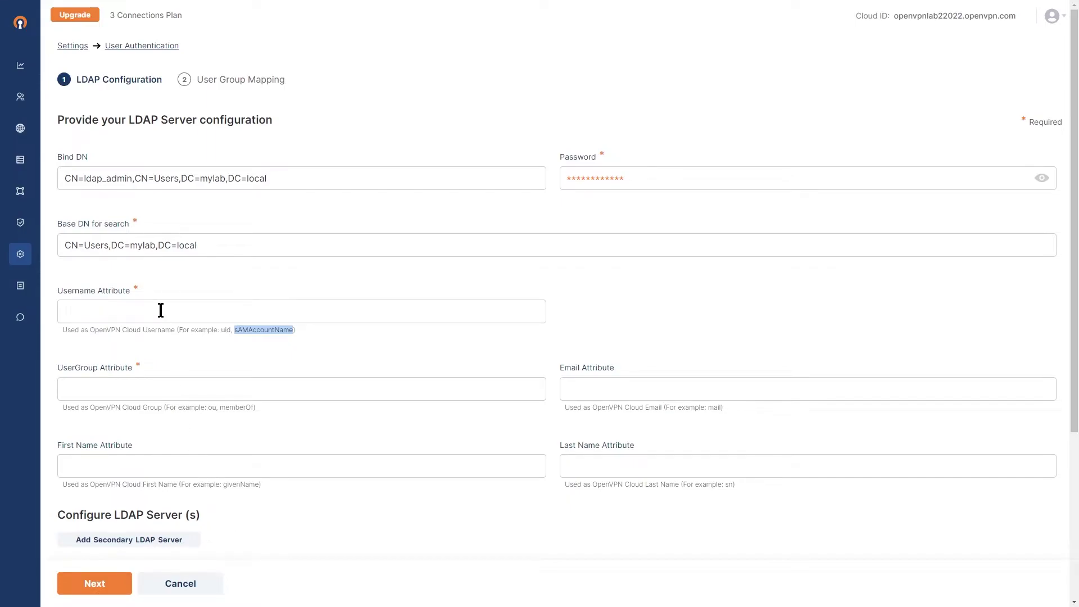
left_click(120, 312)
key("ctrl+v")
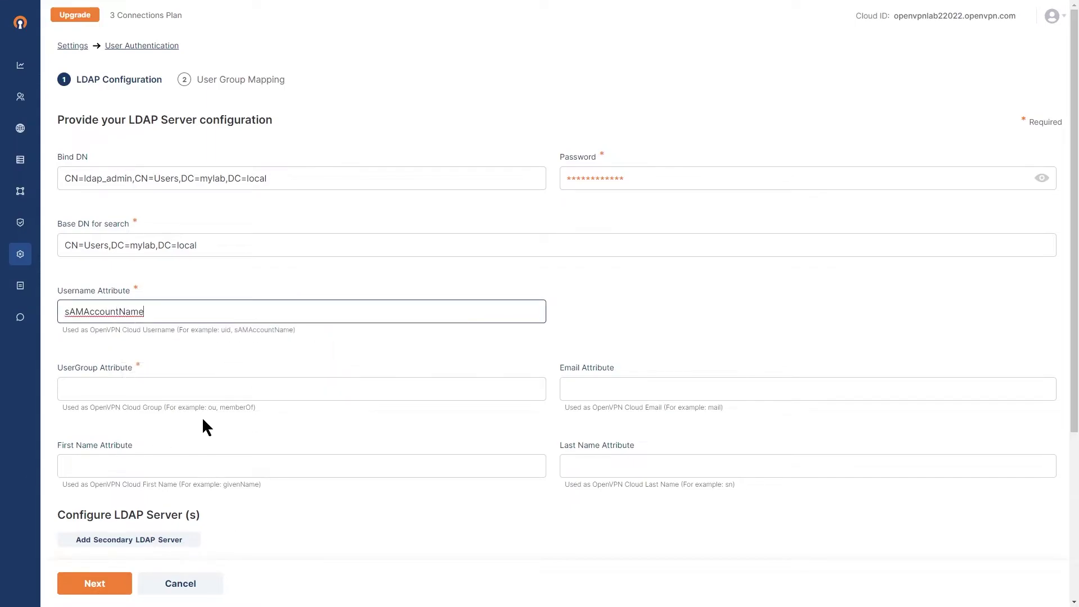
key("Tab")
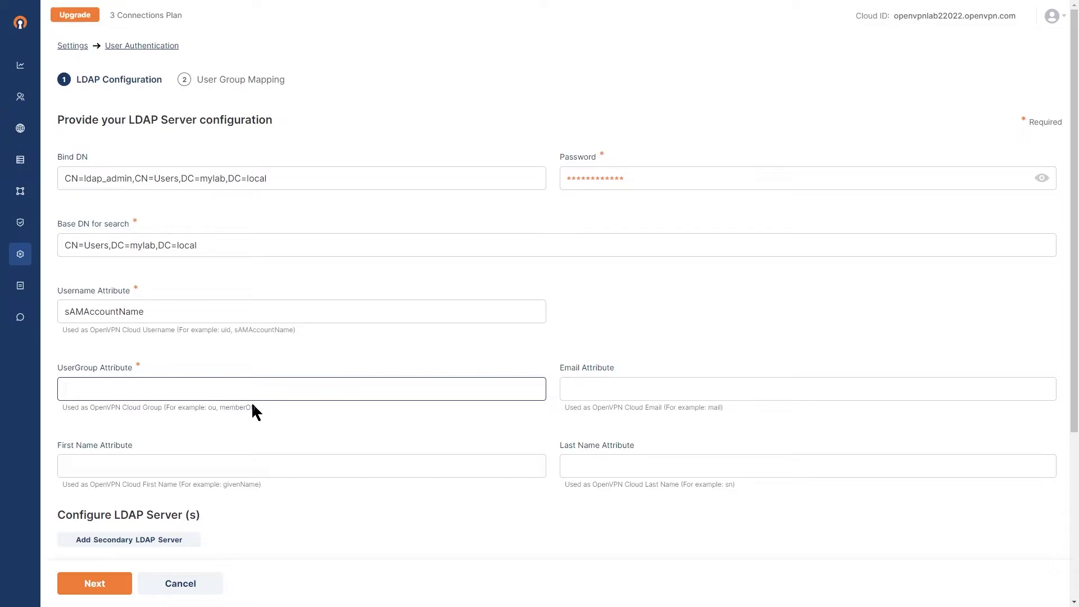
left_click_drag(253, 409, 227, 409)
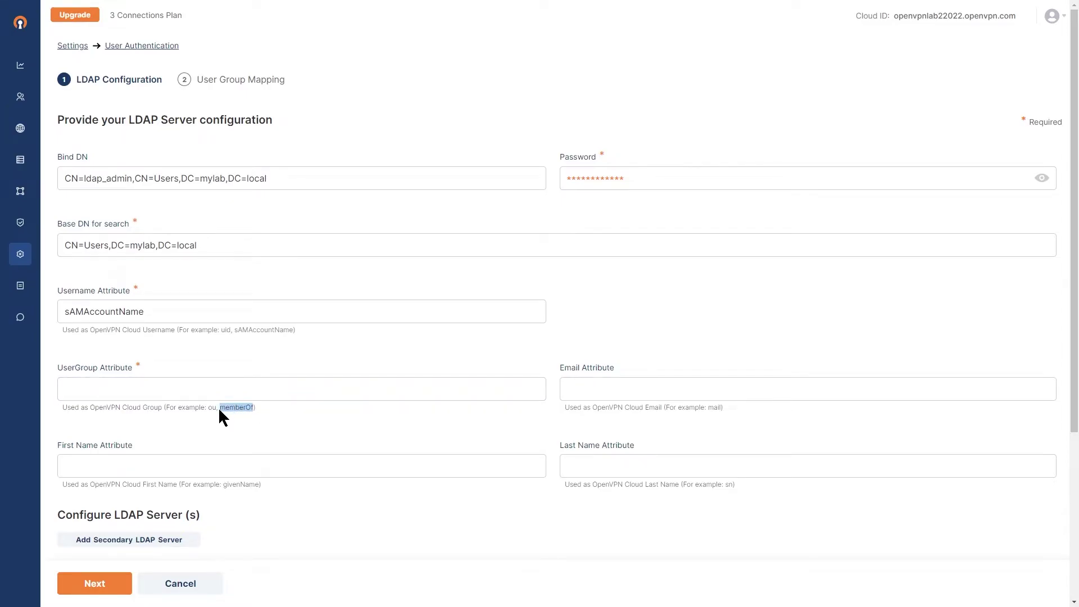
key("ctrl+c")
left_click(123, 385)
key("ctrl+v")
- Set the primary LDAP server to 10.0.0.243 with SSL off, using port 389
scroll(123, 386, "down", 4)
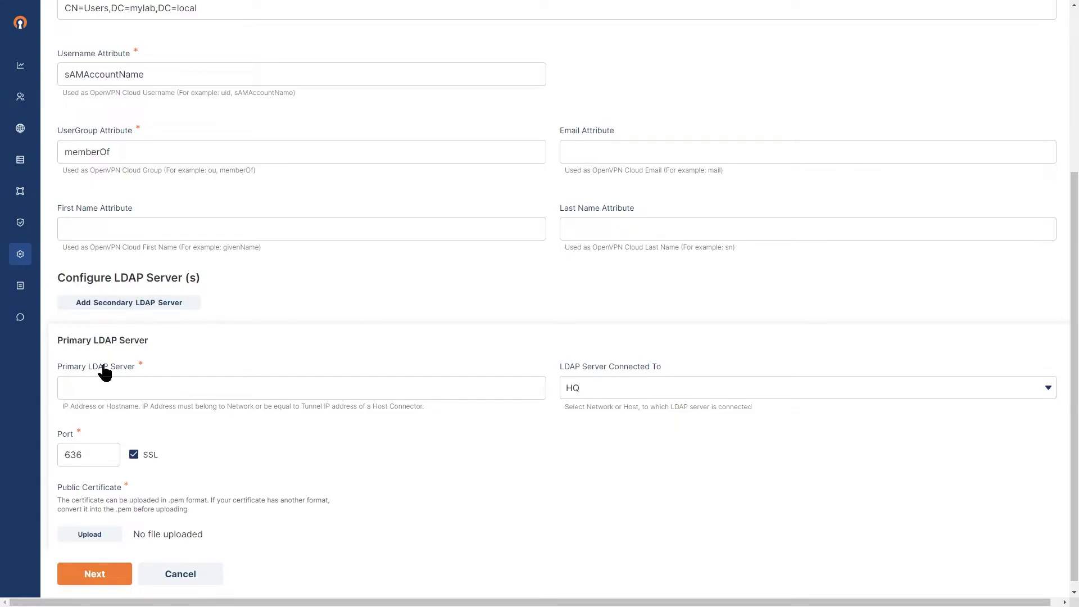
left_click(75, 387)
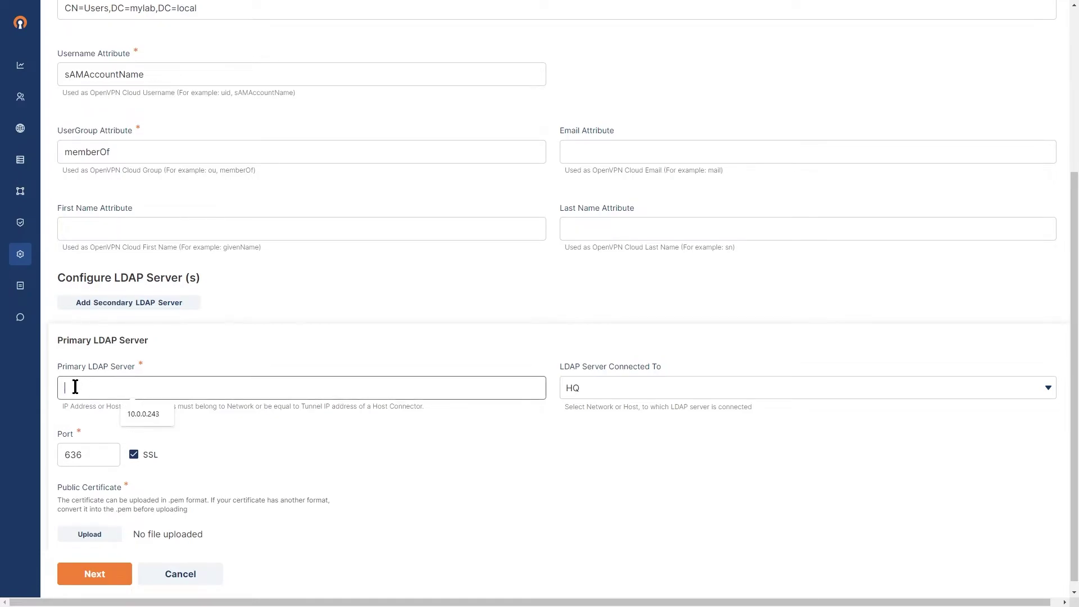
type("10.0.0")
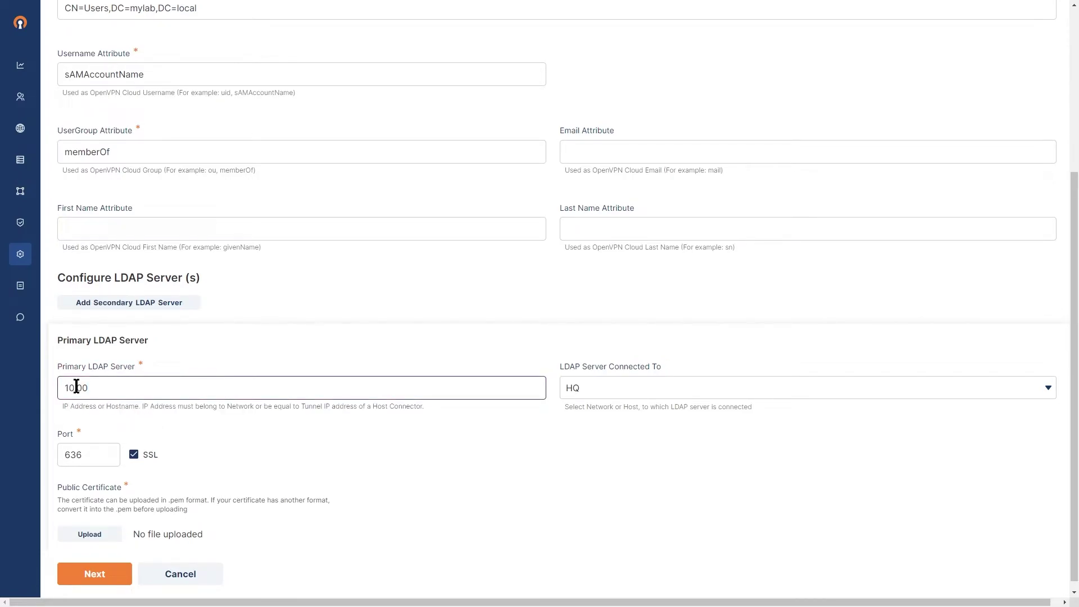
type(".")
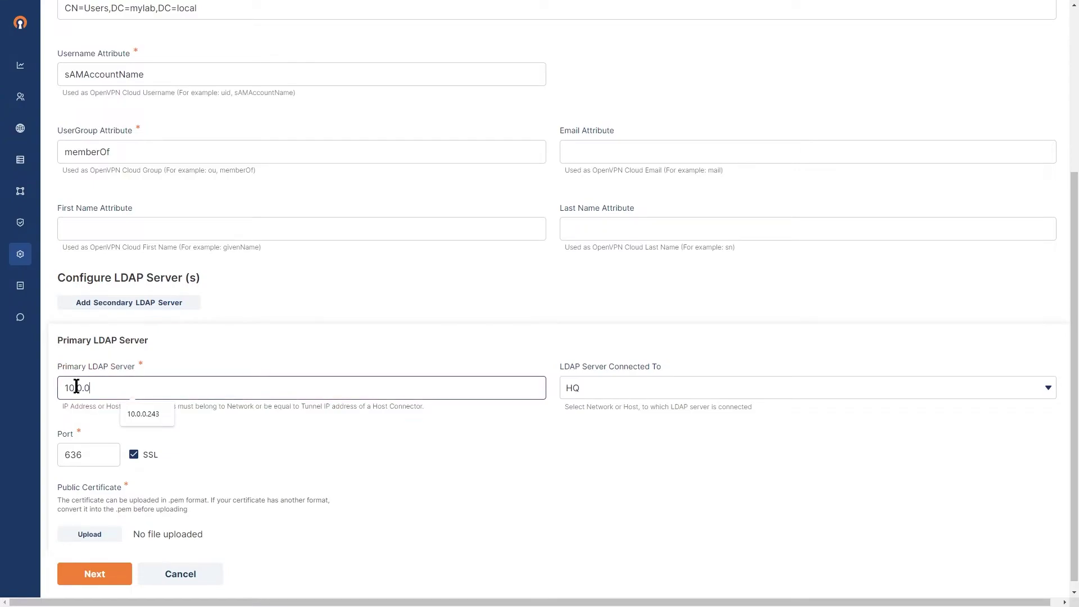
type("243")
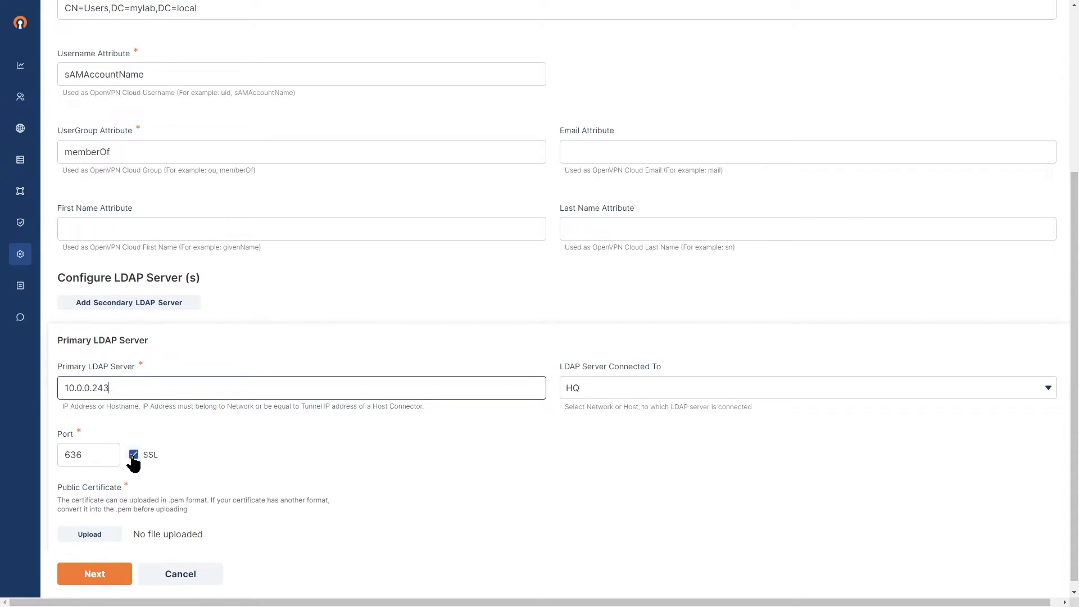
left_click(133, 457)
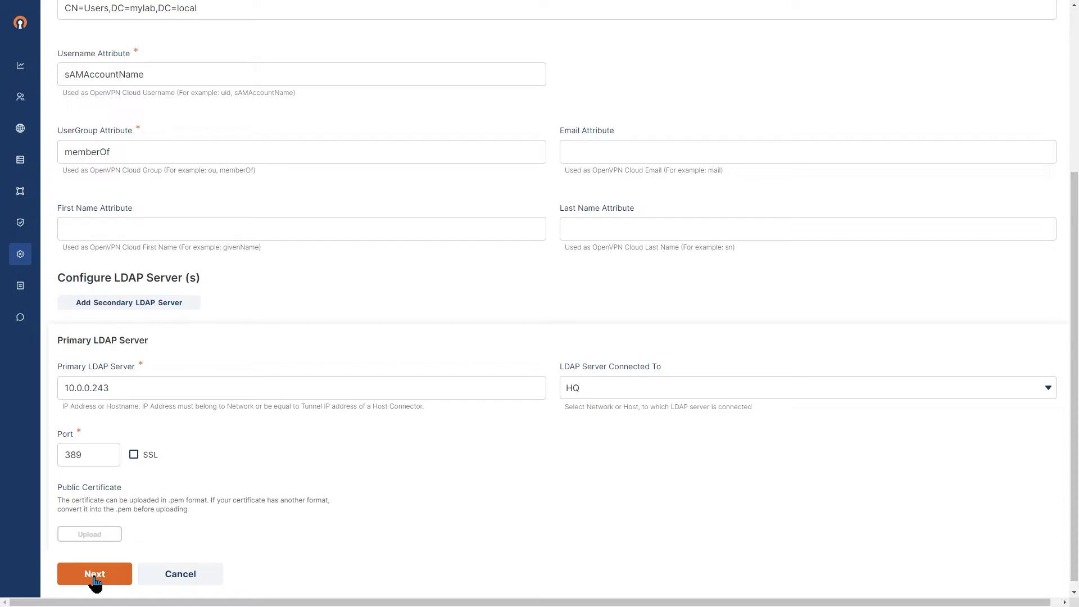
- Test the LDAP settings, acknowledge the Connected result, and continue to User Group Mapping
left_click(95, 574)
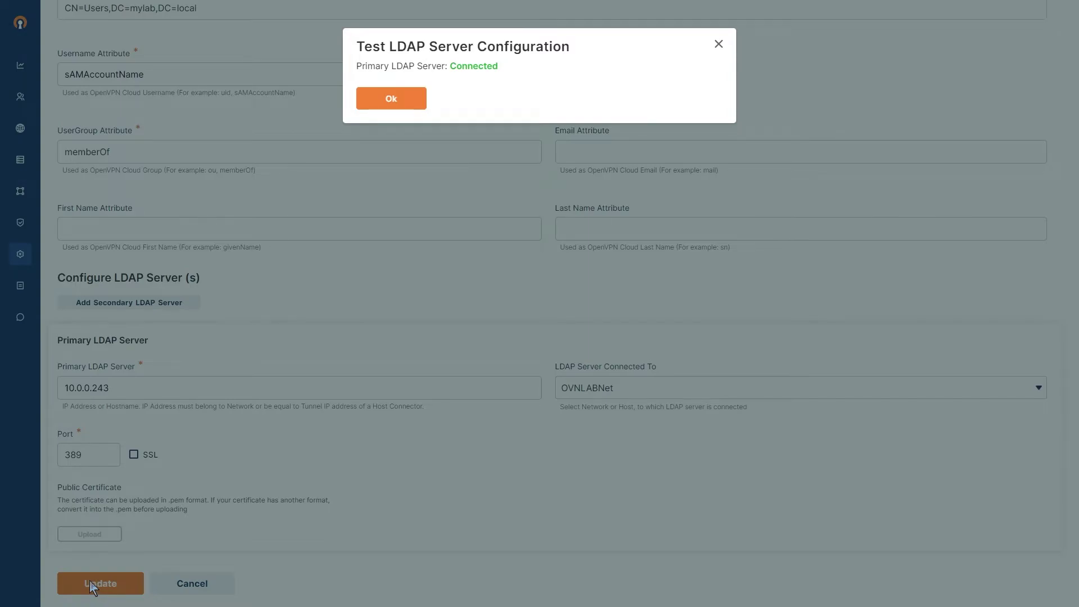
left_click(388, 102)
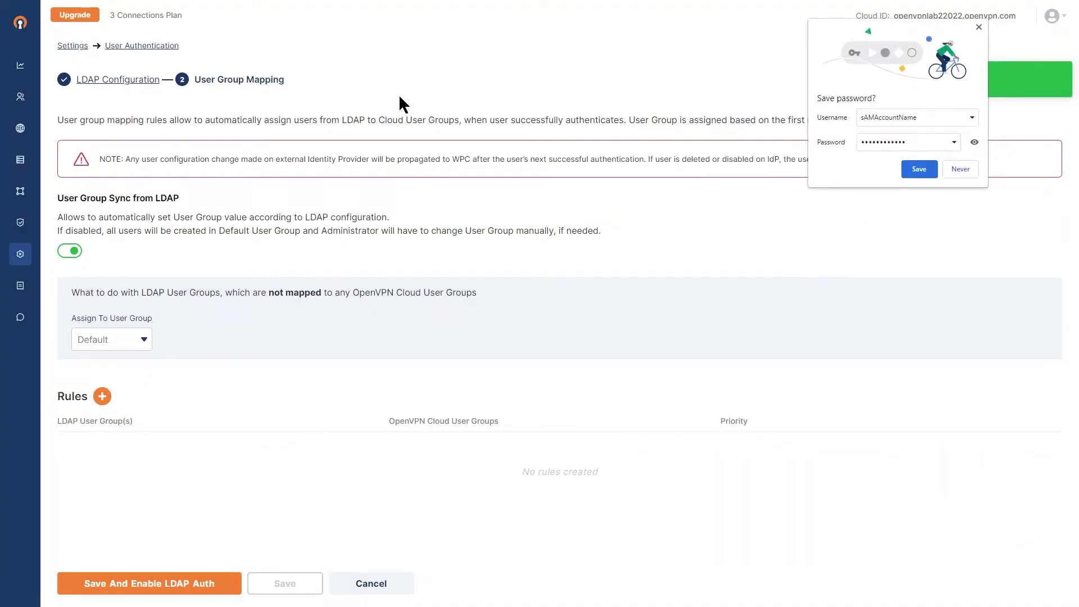
- Dismiss the save-password prompt, map unmapped LDAP groups to Default, and save enabling LDAP auth
left_click(978, 27)
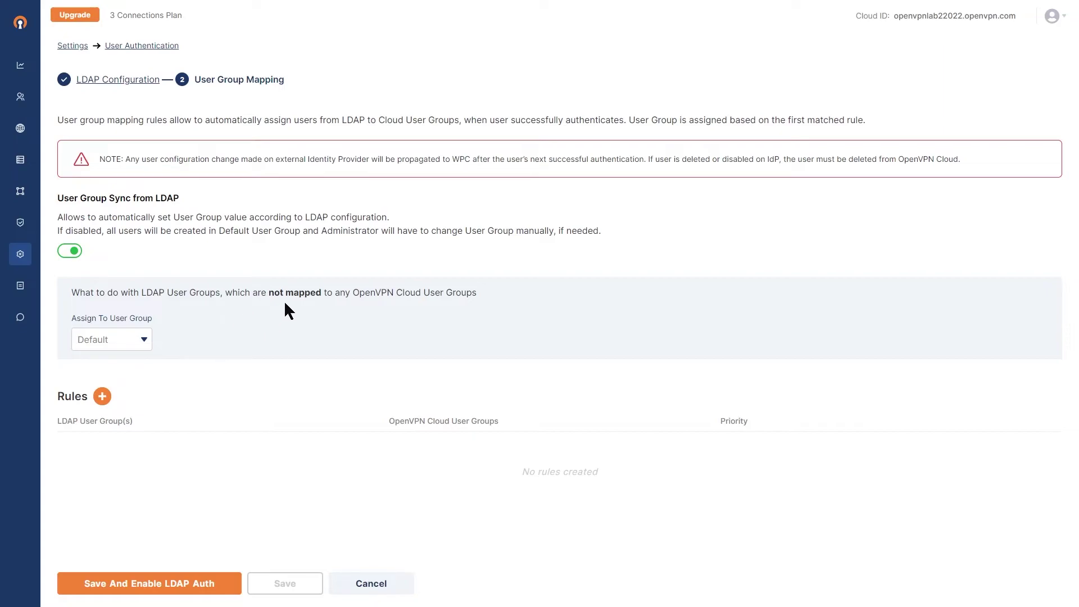
left_click(144, 339)
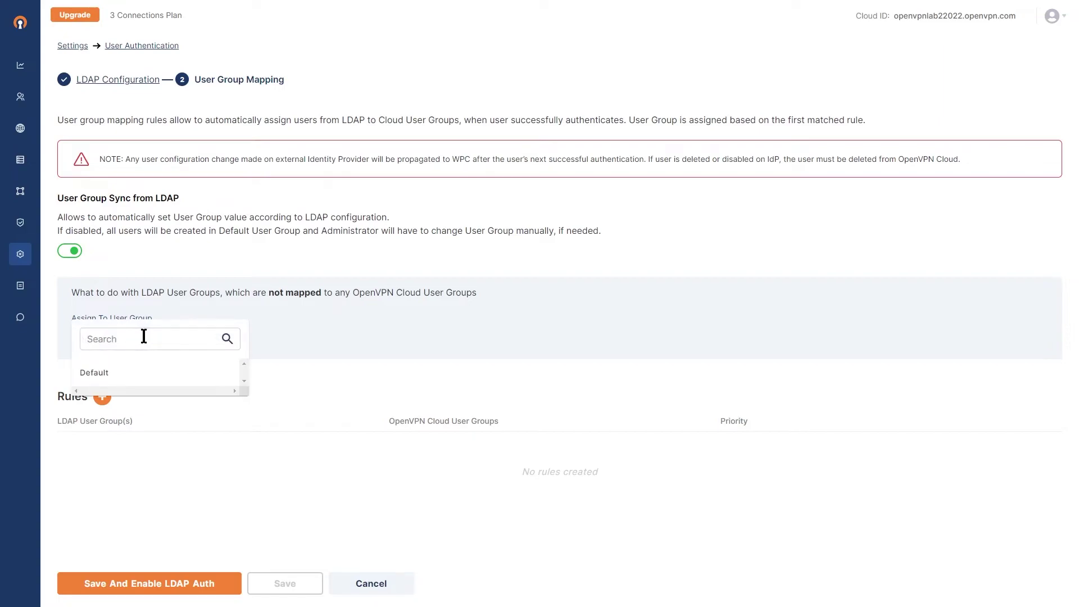
left_click(354, 321)
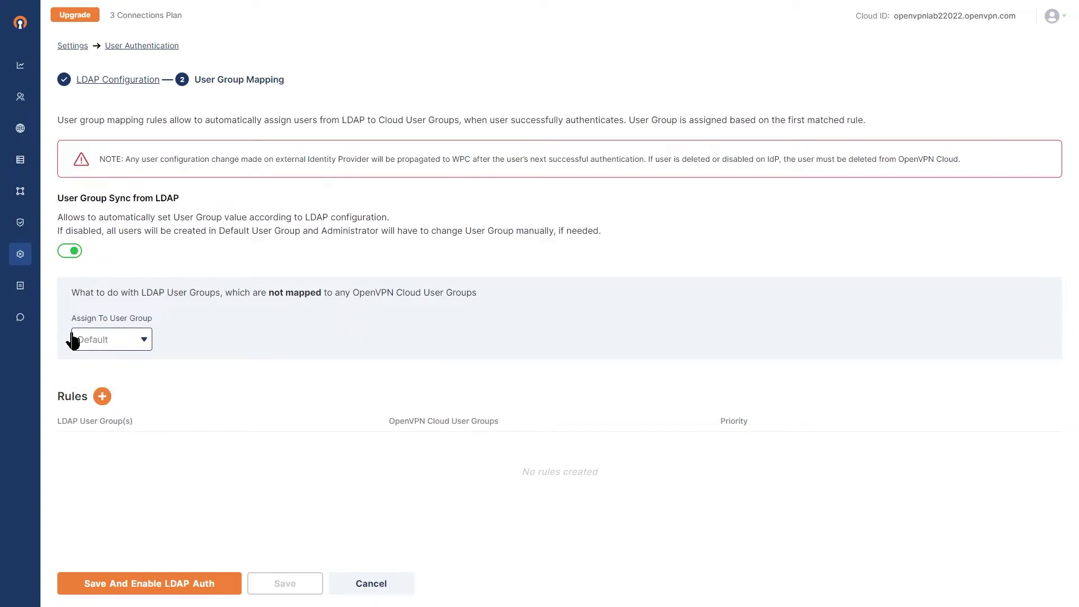
left_click(145, 339)
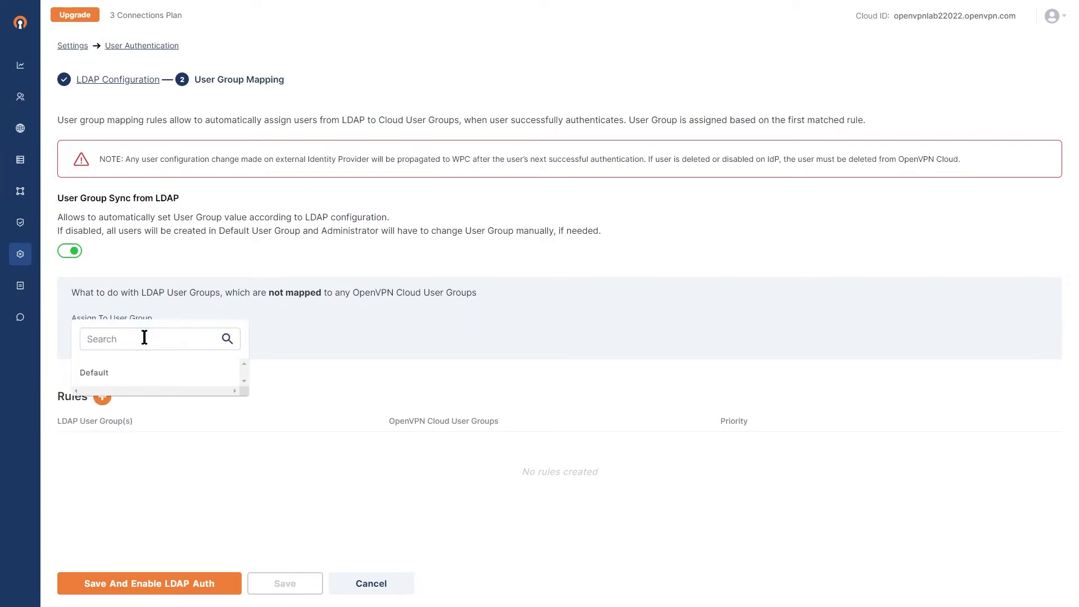
left_click(114, 374)
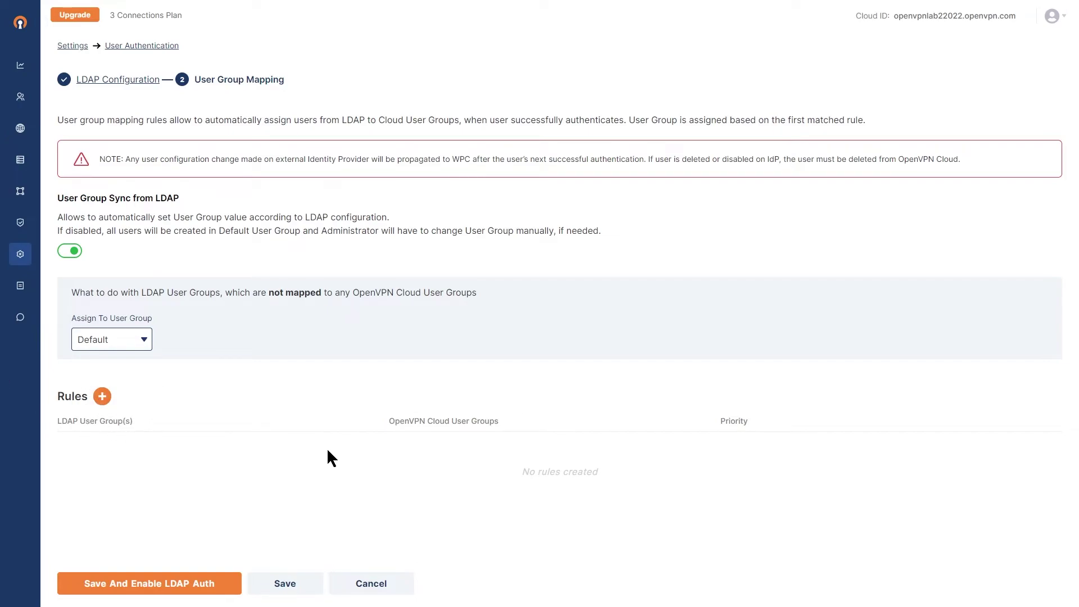
left_click(150, 583)
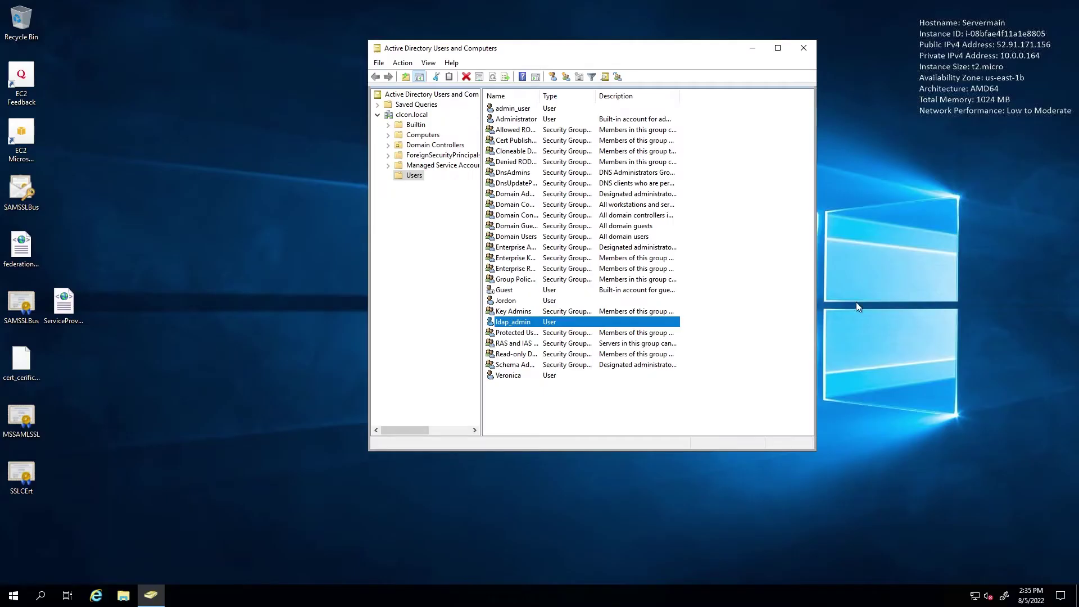
- Select the LDAP user's account in the domain Users container
left_click(505, 302)
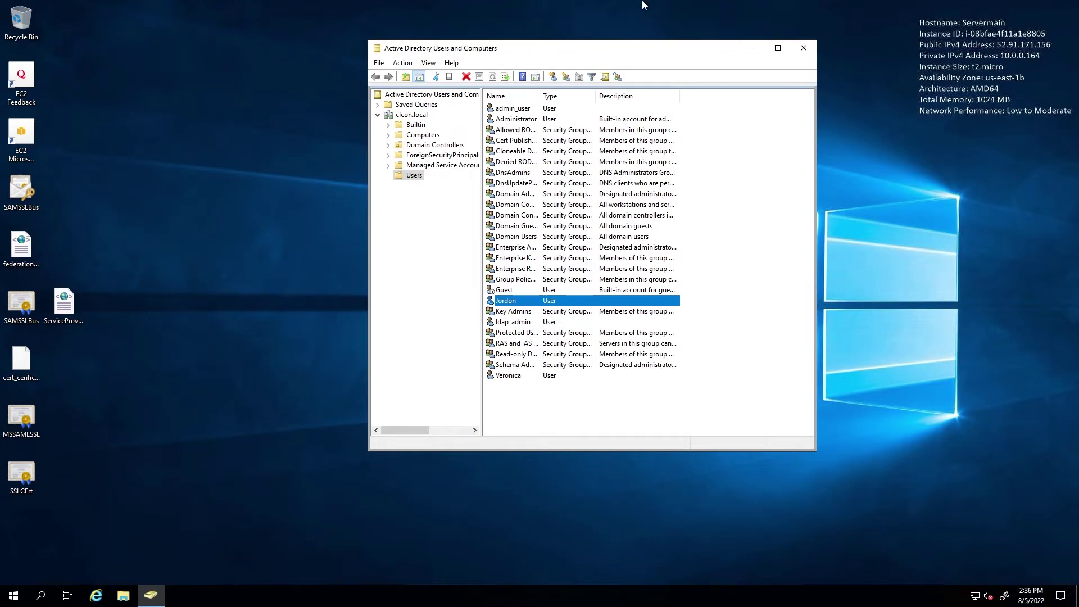
left_click(654, 14)
left_click(588, 594)
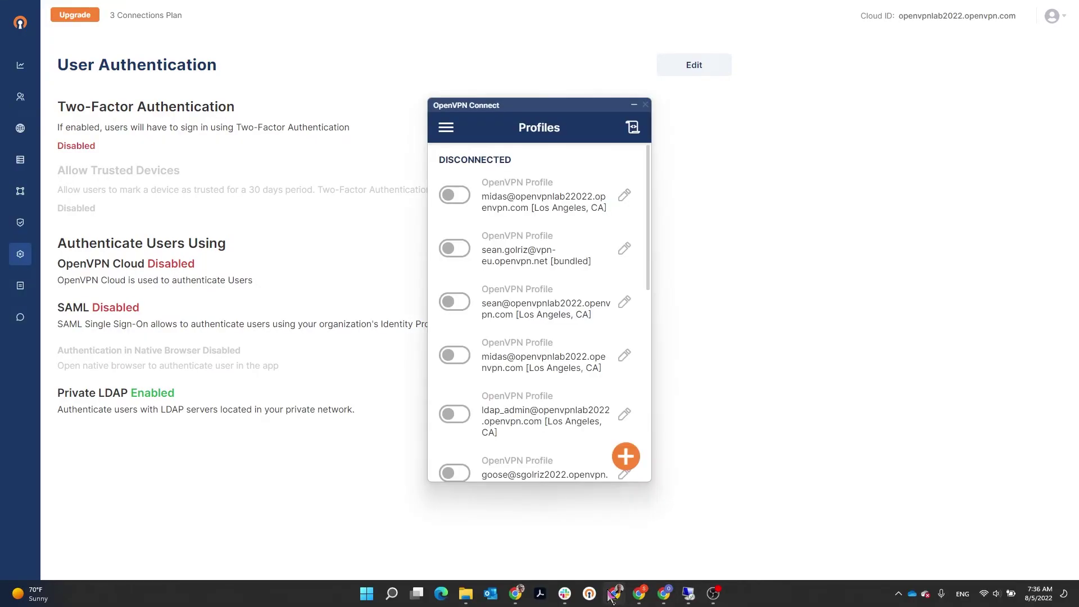
left_click(626, 456)
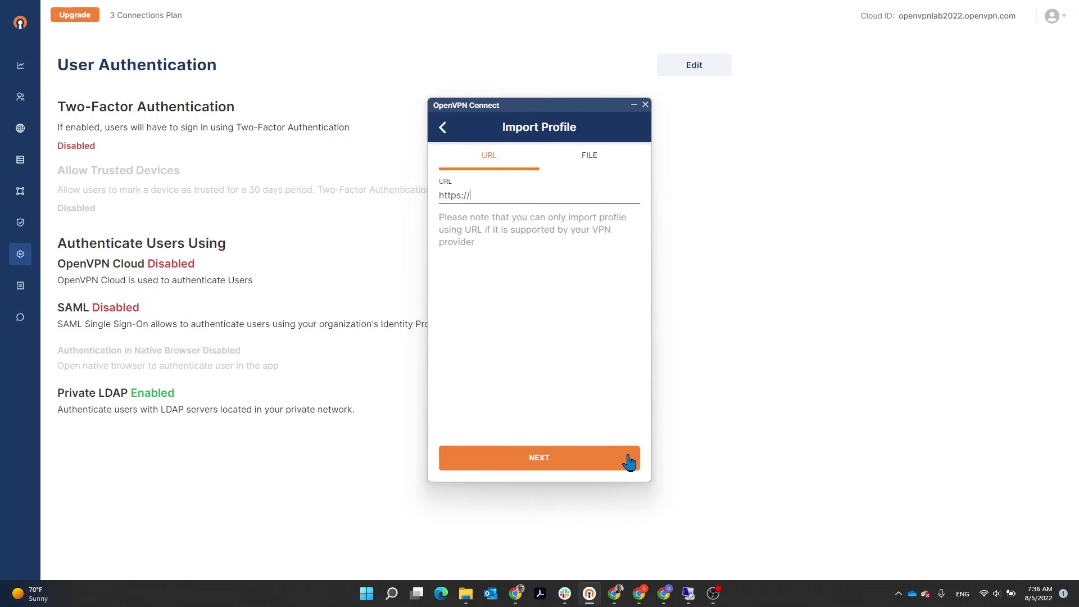
type("https://openvpnlab2022.openvpn.com")
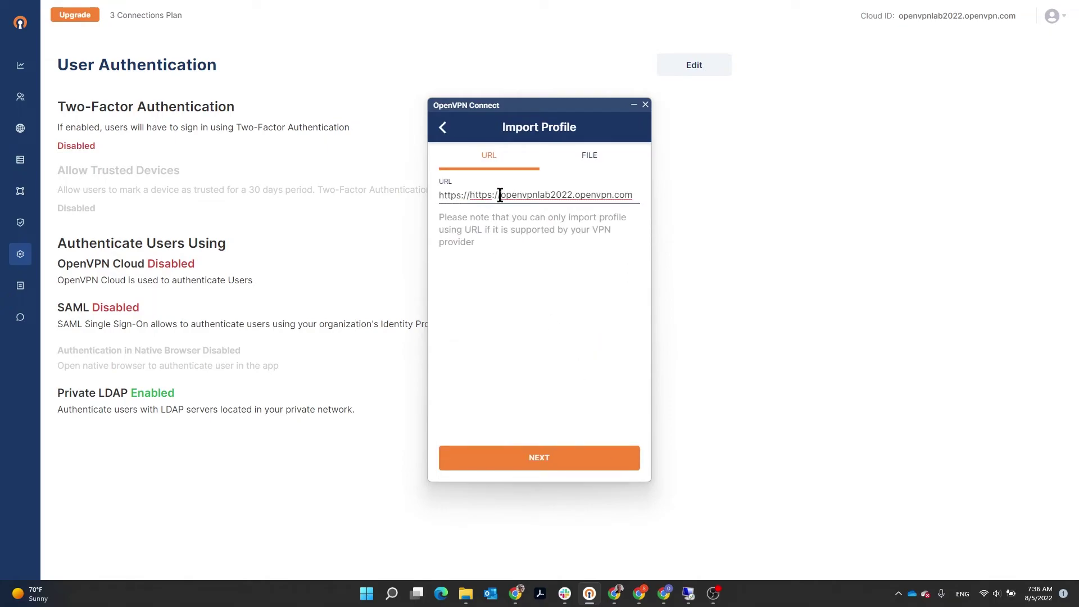
left_click_drag(500, 195, 469, 195)
key("BackSpace")
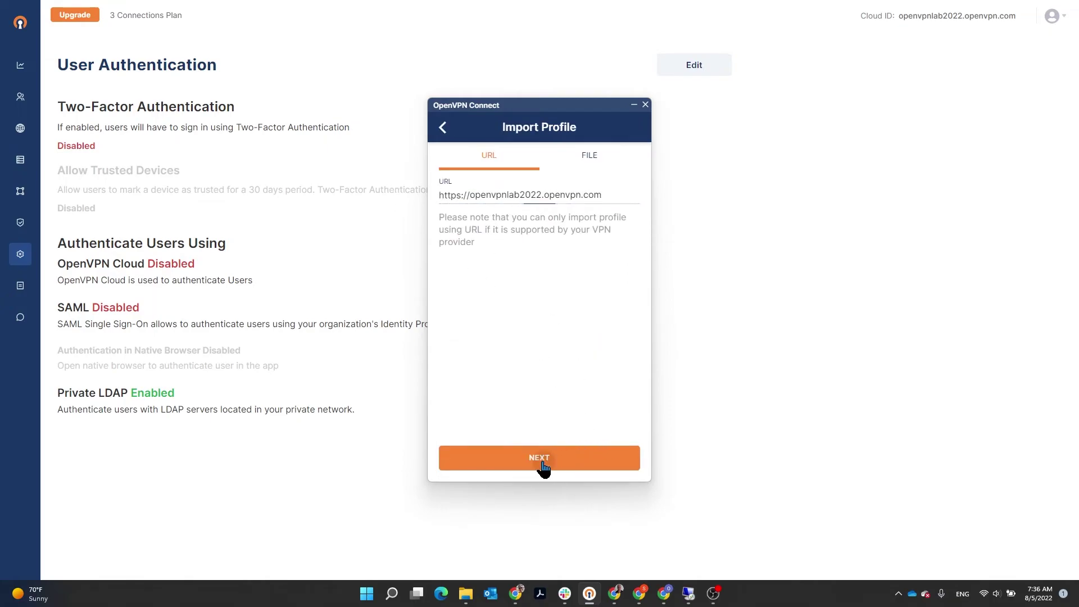
left_click(542, 462)
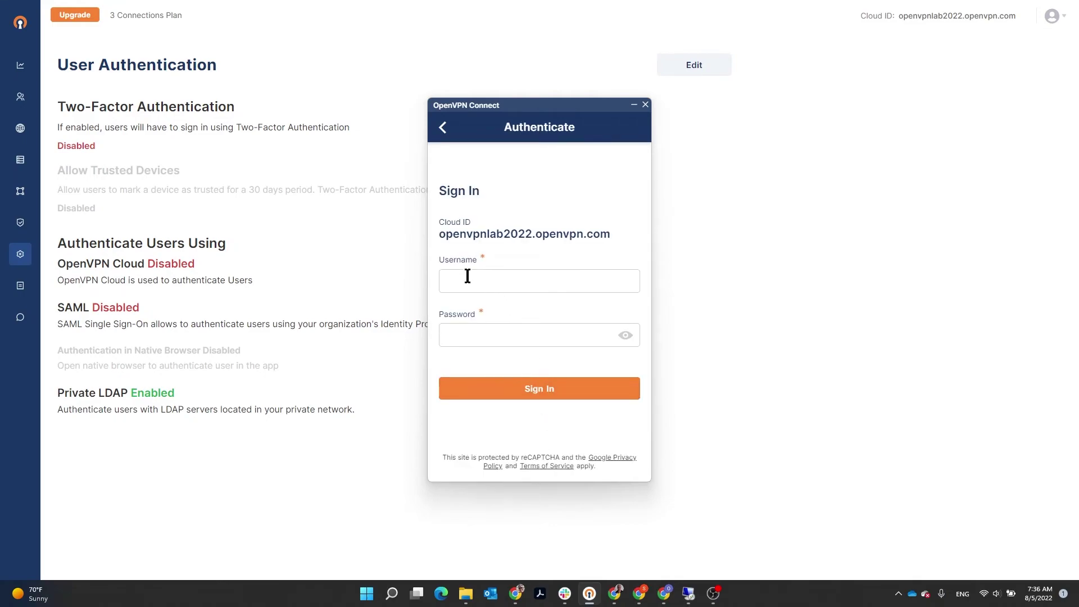
- Sign in with the LDAP user's username and password
left_click(466, 276)
type("jordan")
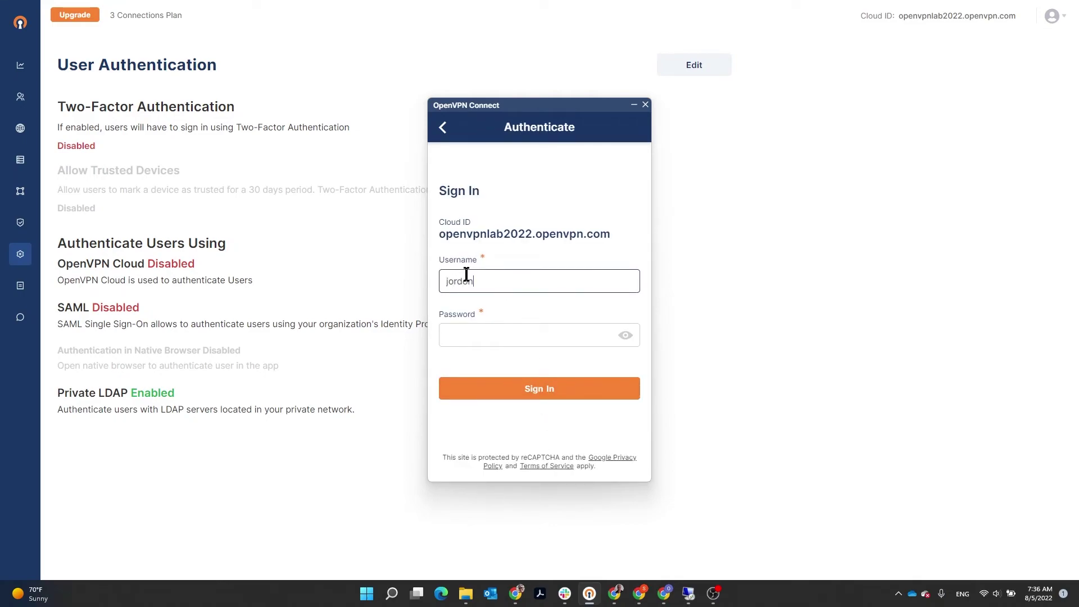
key("Tab")
type("*********")
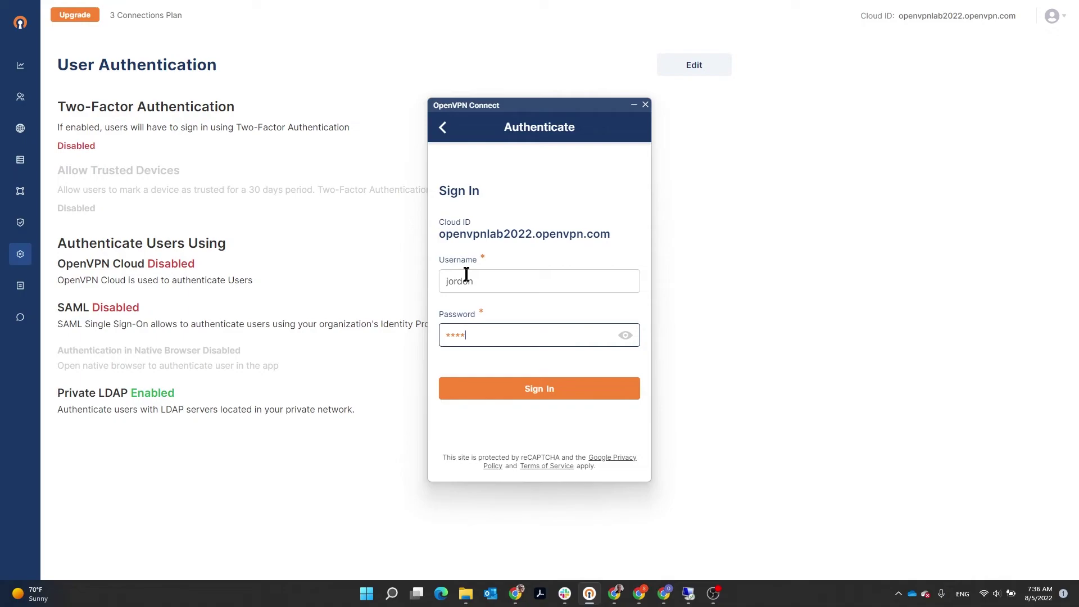
type("***")
left_click(545, 391)
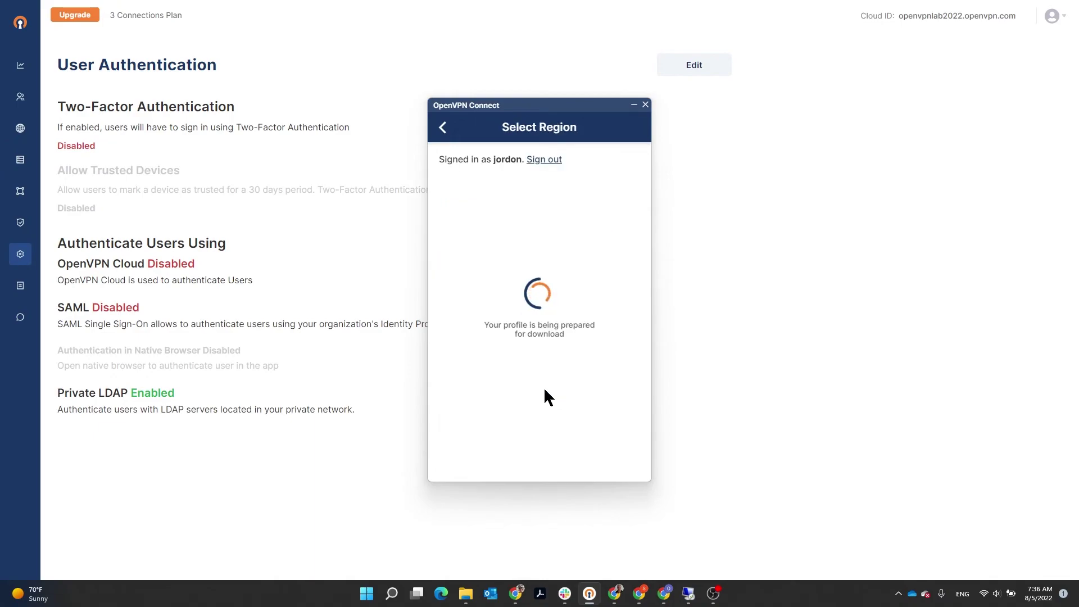
- Download the Dallas, TX region profile and connect it
scroll(524, 354, "down", 4)
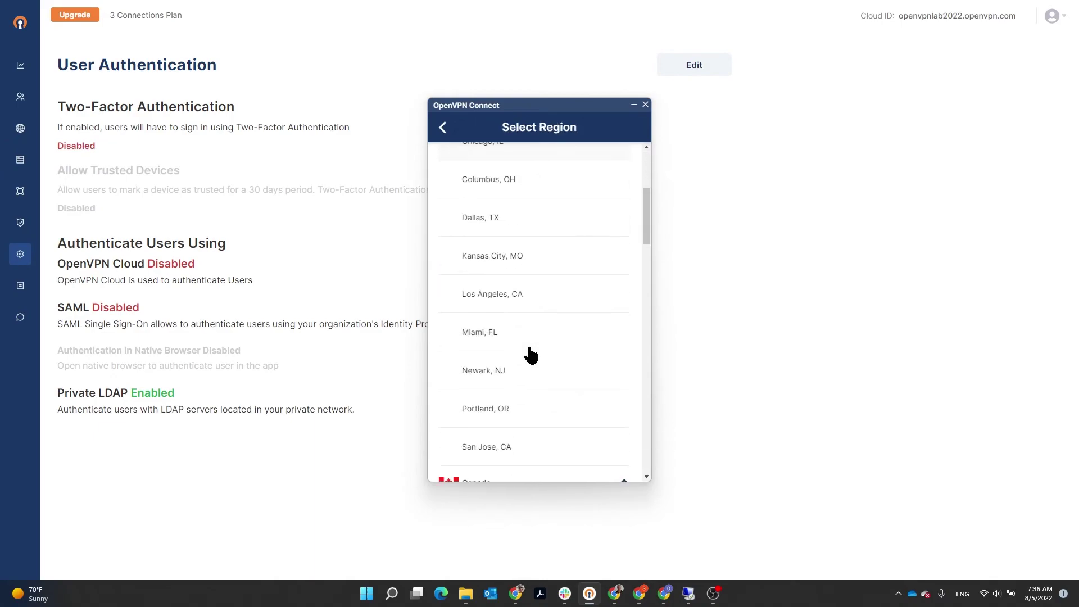
left_click(492, 226)
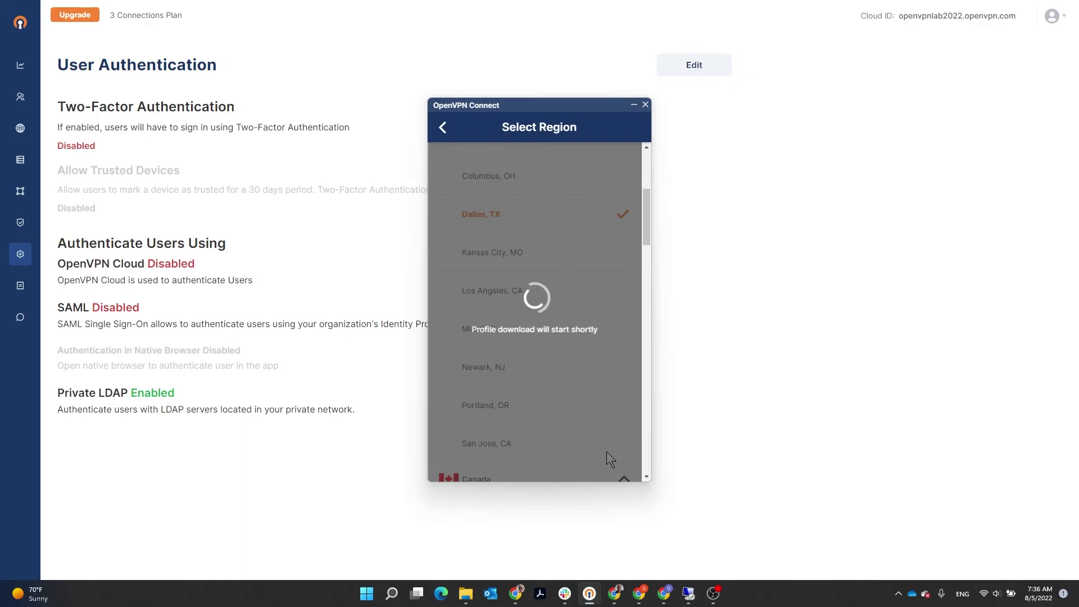
left_click(606, 455)
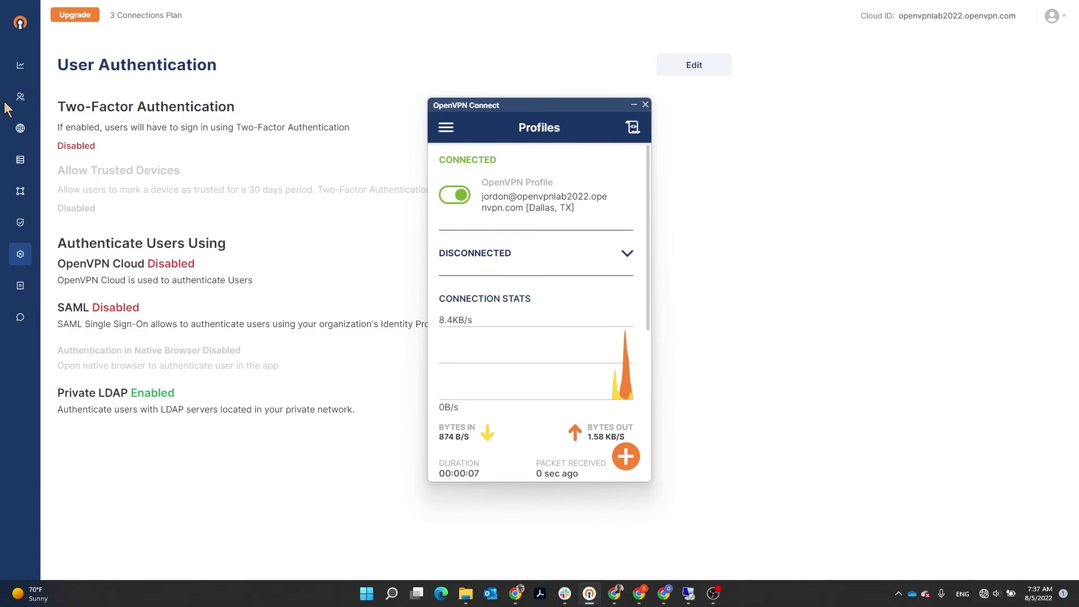
- Show the OpenVPN Cloud Users page listing the LDAP user Online with LDAP auth source
mouse_move(23, 98)
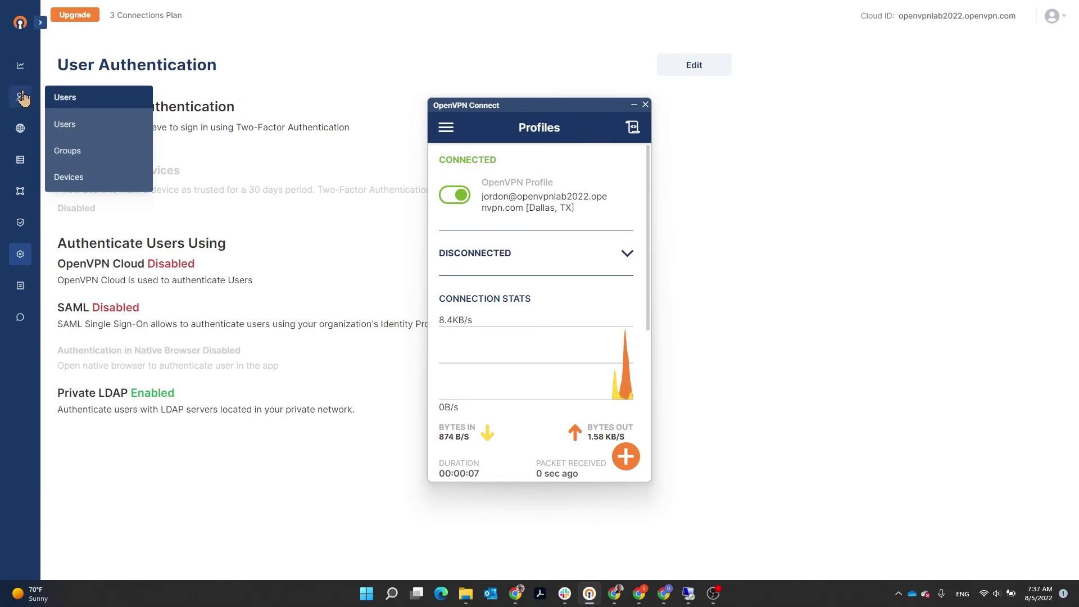
left_click(65, 127)
left_click(65, 127)
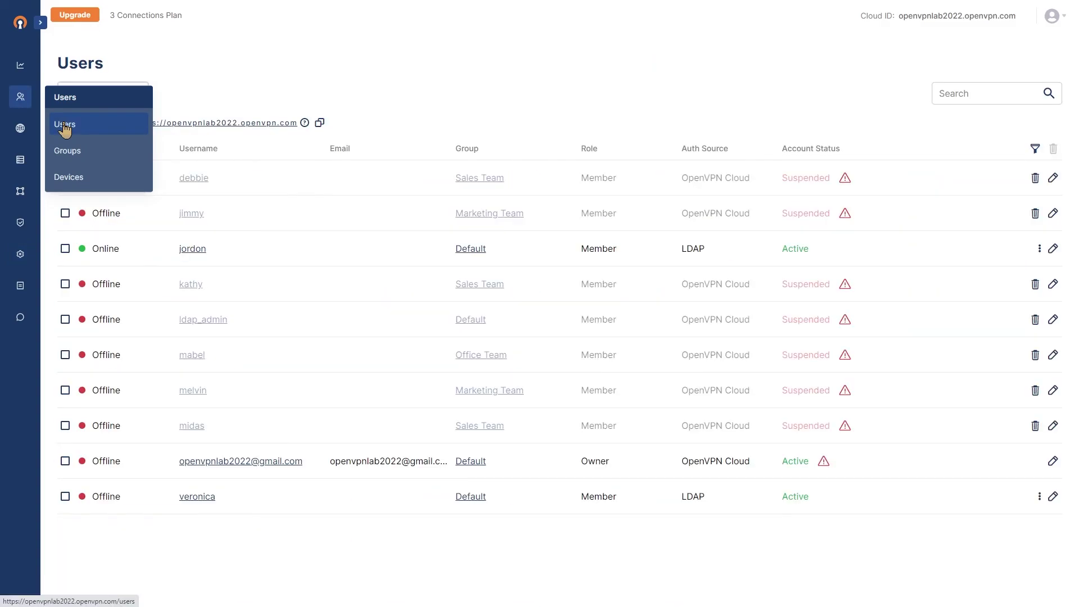